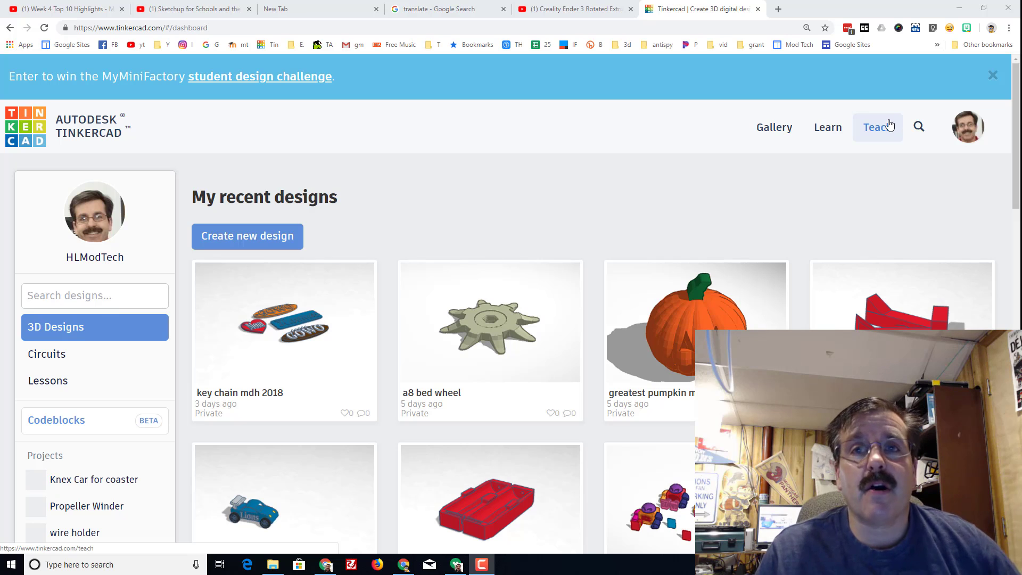
# - Create a new 3D design and show the complete collection of shape generators
pyautogui.click(258, 239)
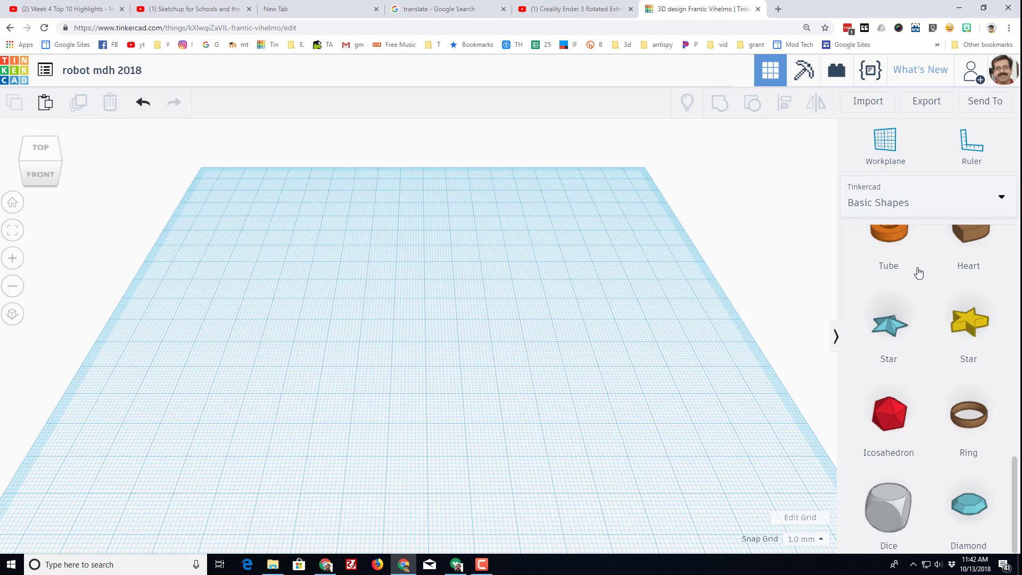
pyautogui.click(879, 202)
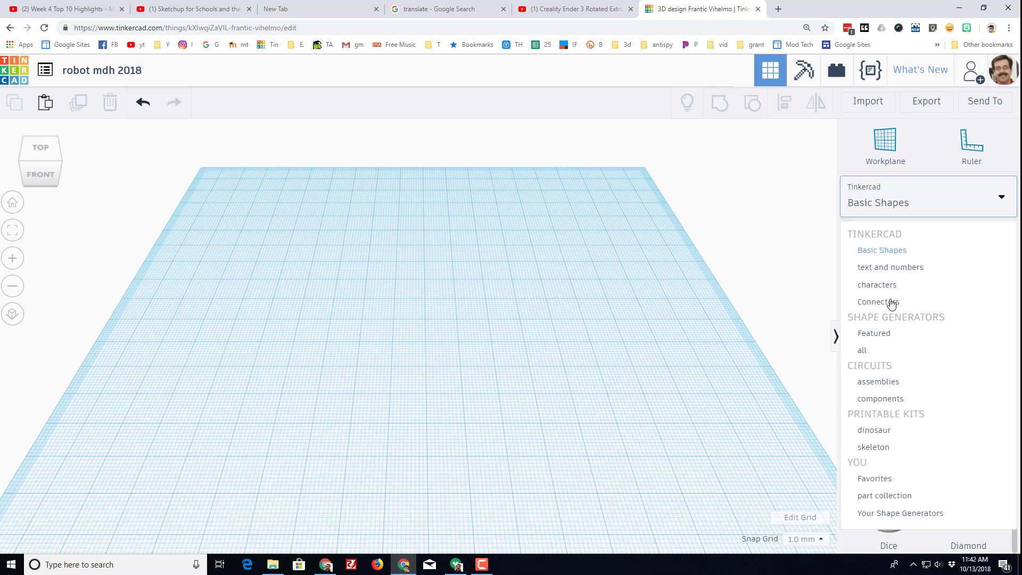
pyautogui.click(876, 350)
pyautogui.click(866, 350)
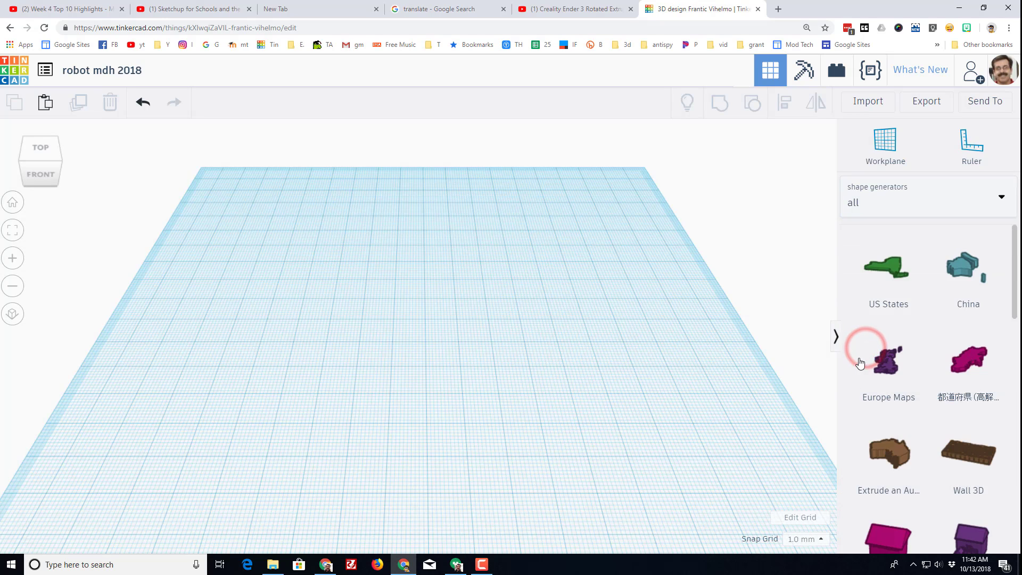
# - Place a Customizable Rectangular Sided Polyhedron from the shape generators near the middle of the workplane
pyautogui.scroll(-12, 861, 356)
pyautogui.scroll(-3, 899, 506)
pyautogui.click(949, 541)
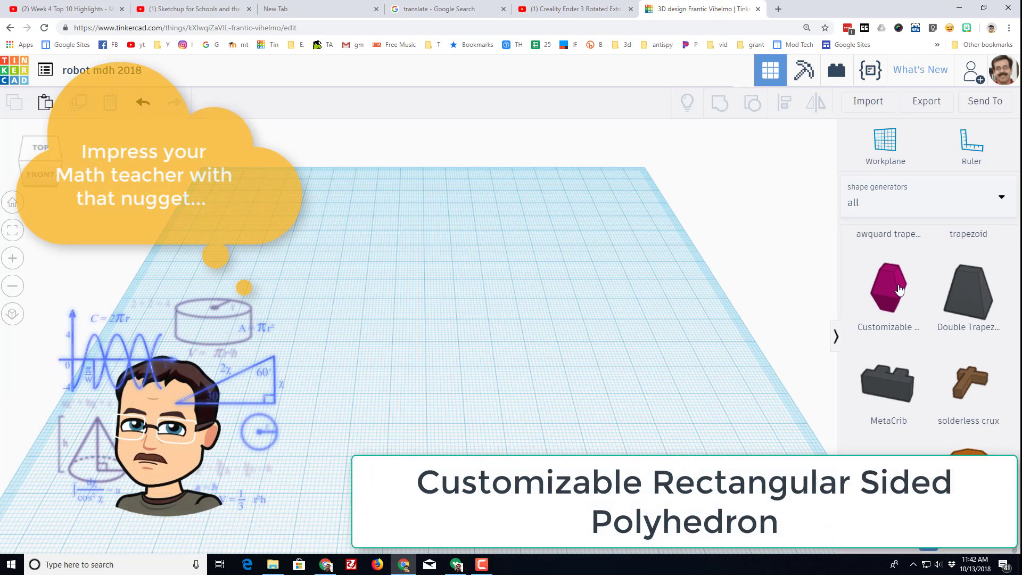
pyautogui.moveTo(877, 311); pyautogui.dragTo(458, 405)
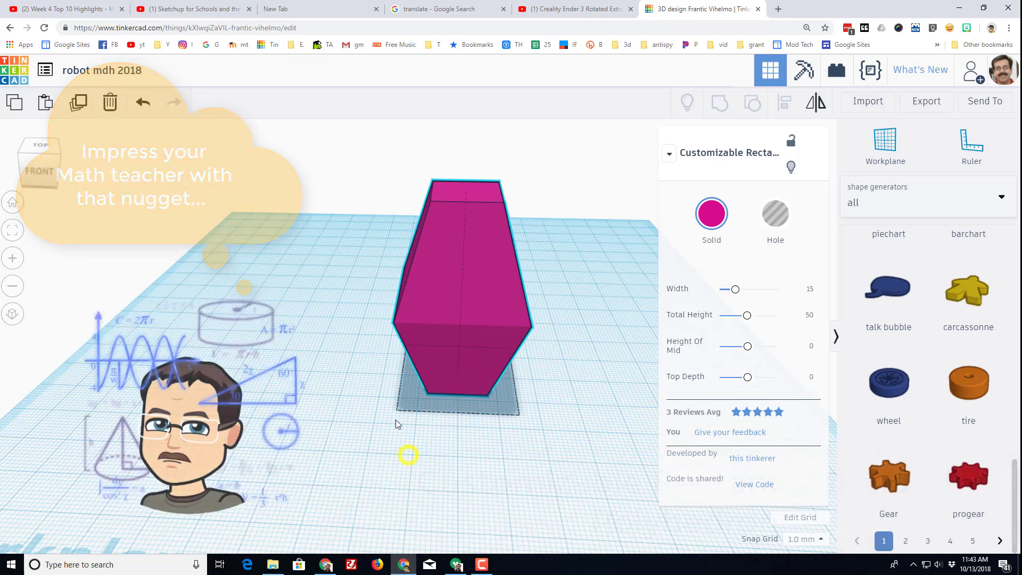
# - Inspect the polyhedron from several sides and change its solid color to medium blue
pyautogui.moveTo(395, 420); pyautogui.dragTo(423, 413, button='right')
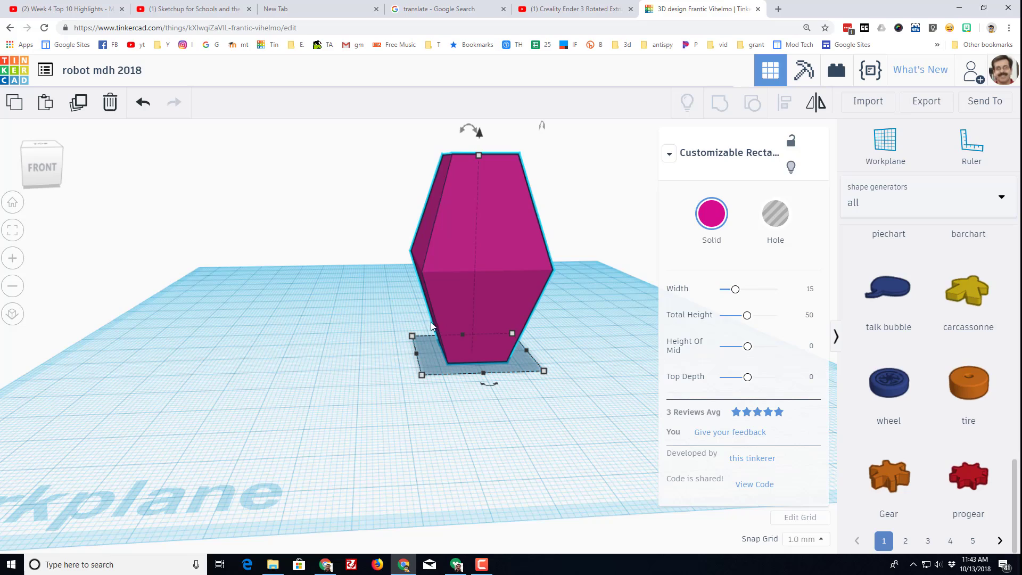
pyautogui.moveTo(600, 373); pyautogui.dragTo(457, 319, button='right')
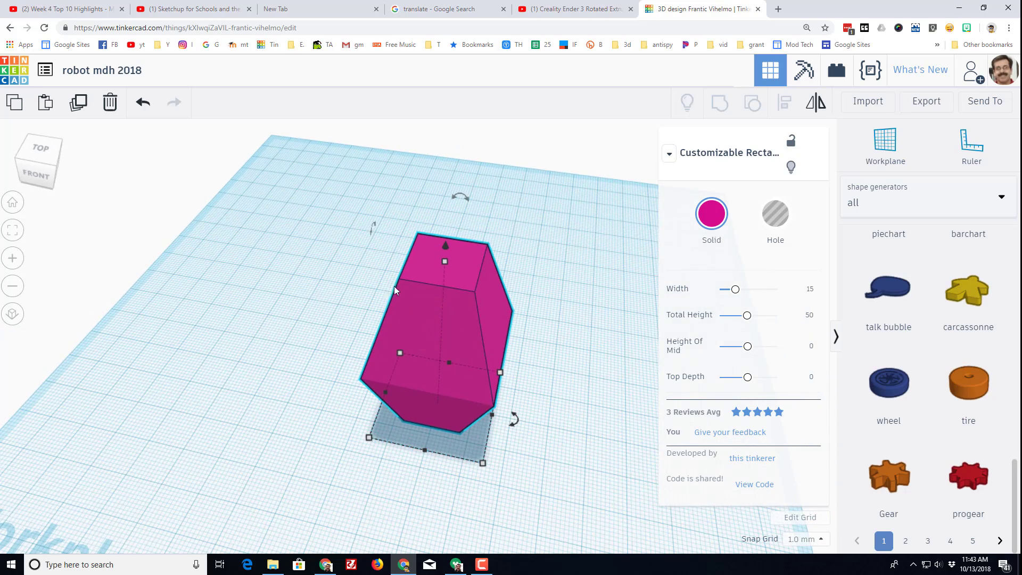
pyautogui.moveTo(391, 291); pyautogui.dragTo(500, 292, button='right')
pyautogui.moveTo(473, 352); pyautogui.dragTo(479, 185, button='right')
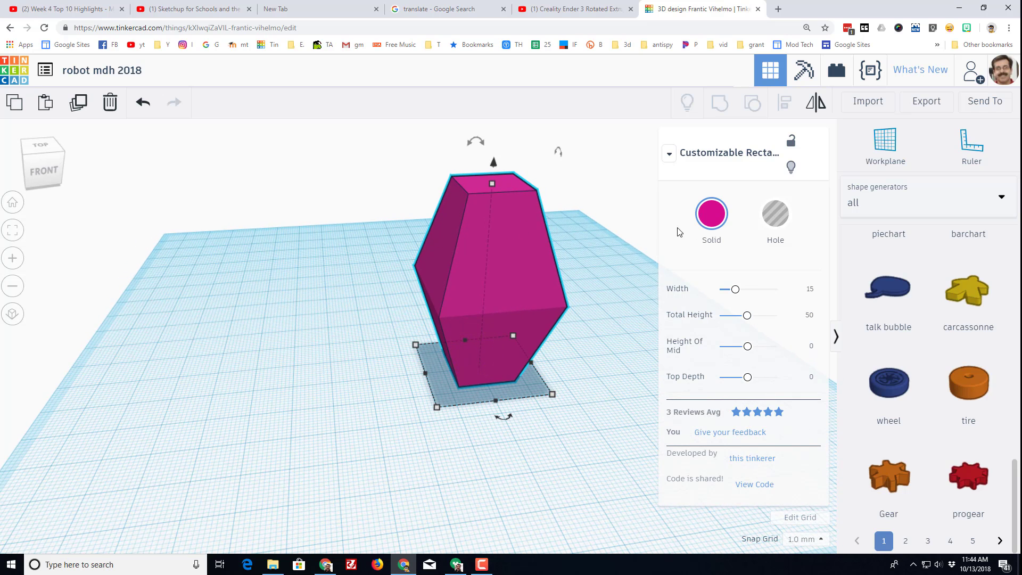
pyautogui.click(710, 218)
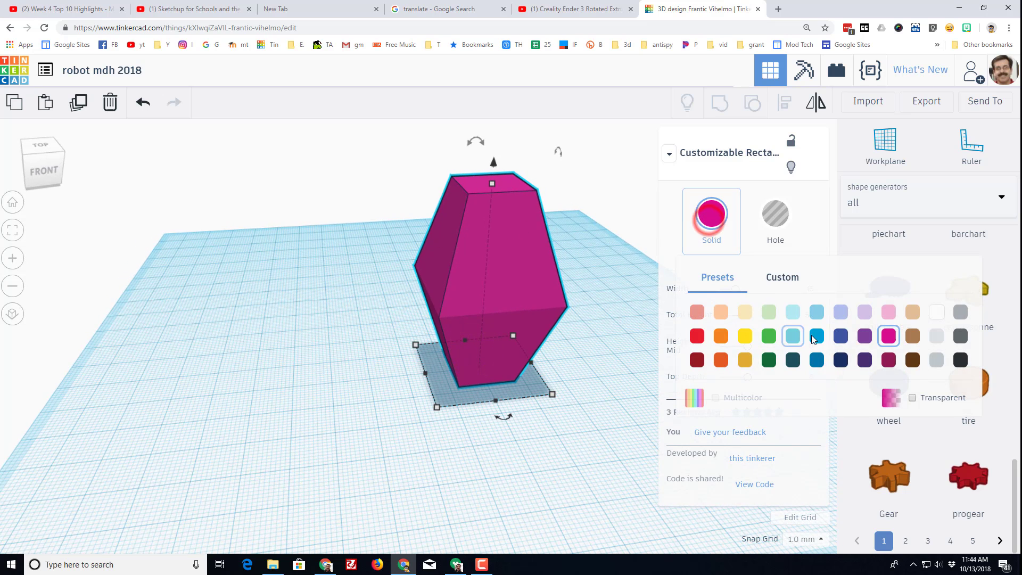
pyautogui.click(841, 337)
# - Set the polyhedron's total height to 30 and its width to 10
pyautogui.moveTo(607, 334)
pyautogui.mouseDown(button='right')
pyautogui.moveTo(570, 333)
pyautogui.moveTo(606, 324)
pyautogui.mouseUp(button='right')
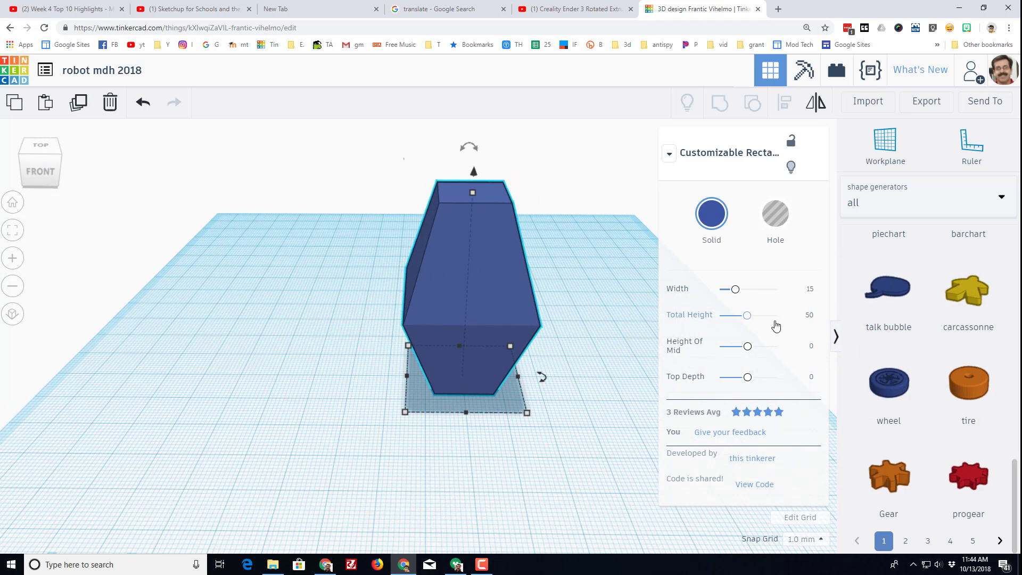
pyautogui.doubleClick(811, 316)
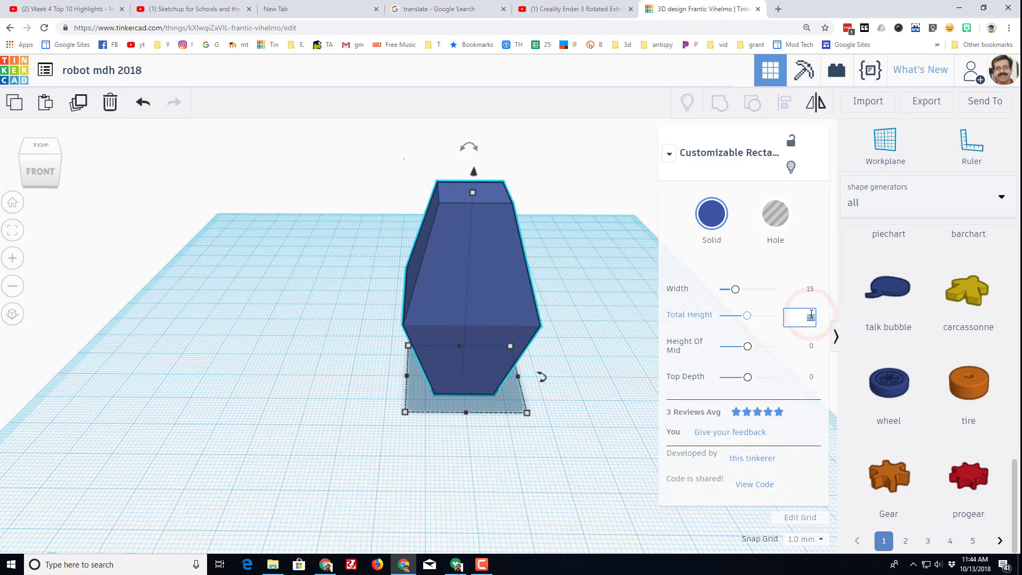
pyautogui.write('30')
pyautogui.press('Return')
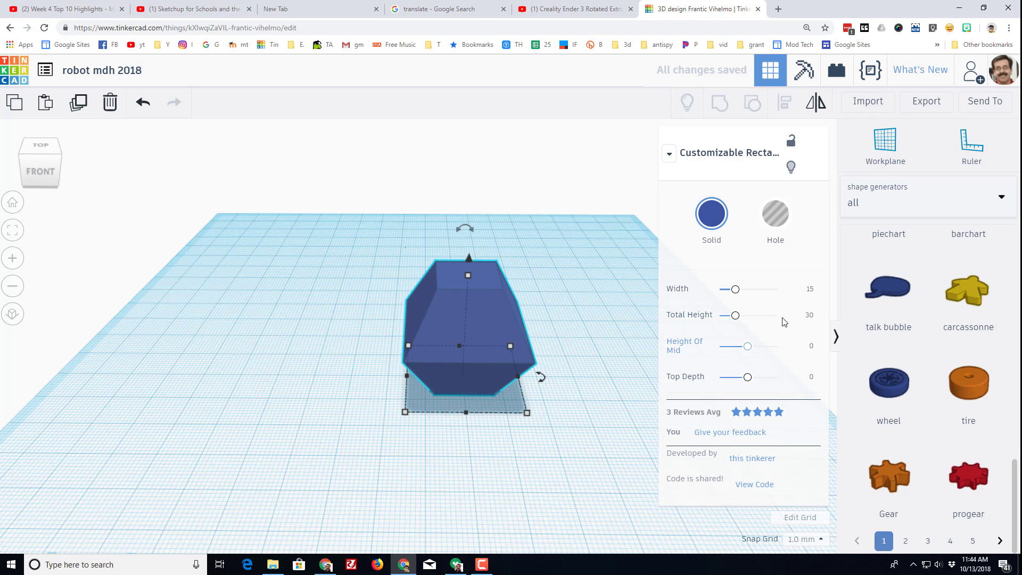
pyautogui.doubleClick(813, 289)
pyautogui.write('10')
pyautogui.press('Return')
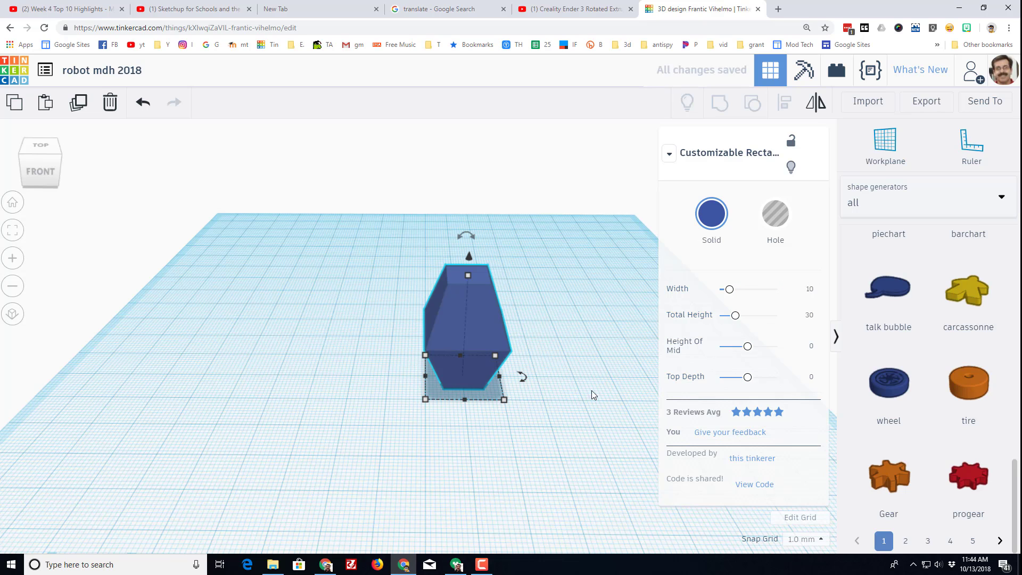
# - Raise the polyhedron to 25 mm above the workplane
pyautogui.moveTo(587, 395); pyautogui.dragTo(573, 374, button='right')
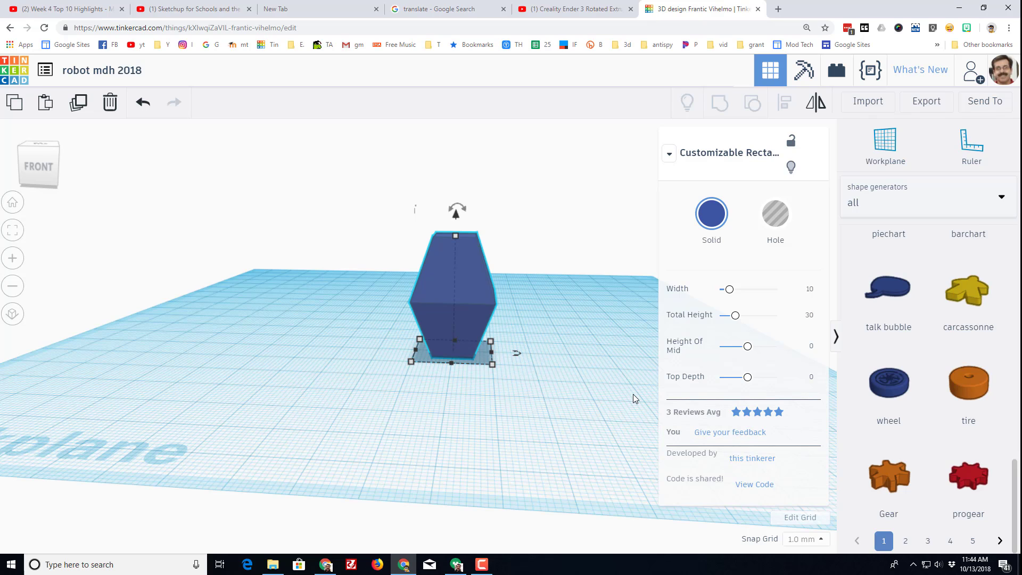
pyautogui.moveTo(457, 220); pyautogui.dragTo(424, 85)
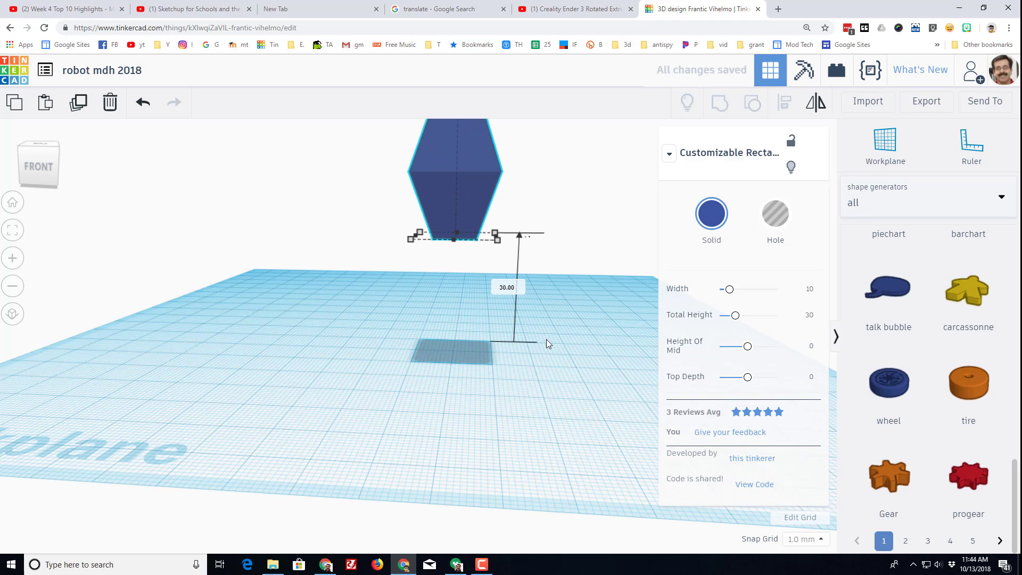
pyautogui.moveTo(271, 234); pyautogui.dragTo(318, 263, button='right')
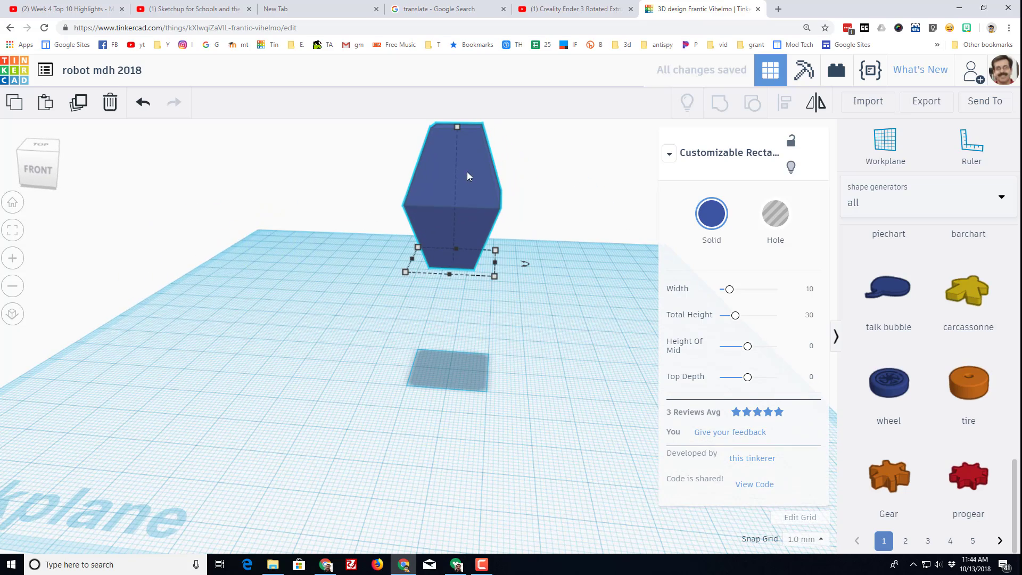
pyautogui.moveTo(467, 171); pyautogui.dragTo(470, 234, button='right')
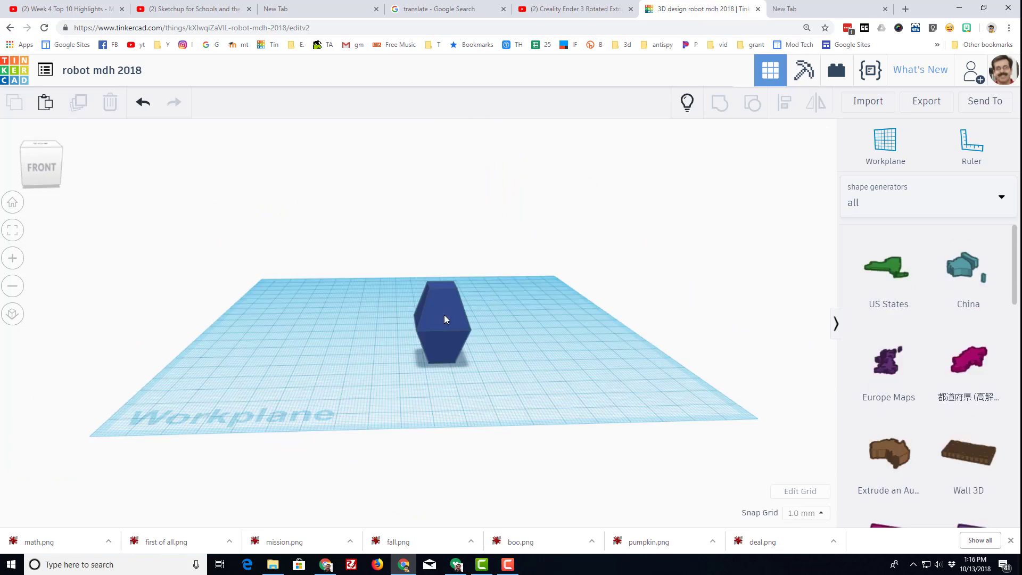
pyautogui.click(444, 315)
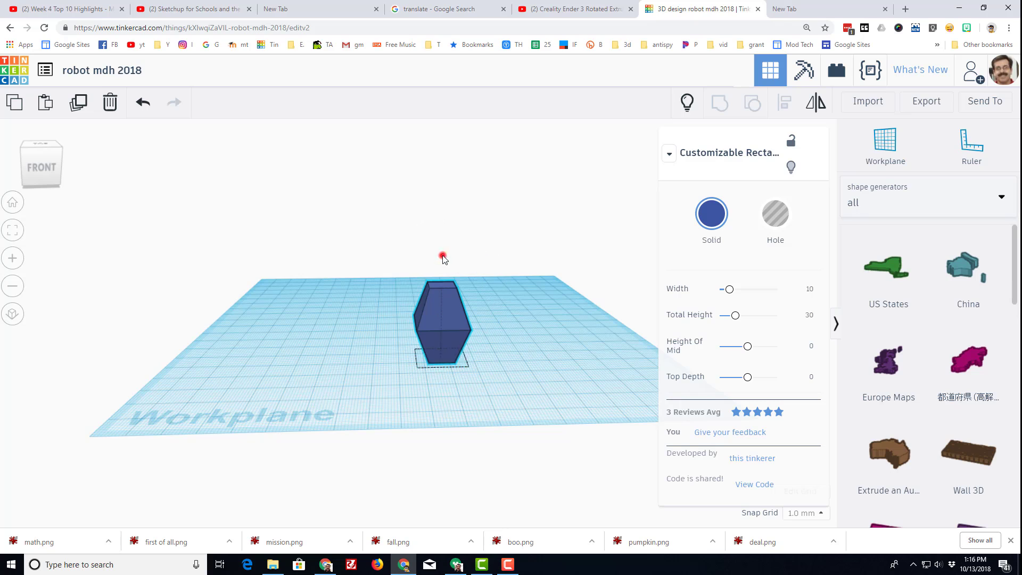
pyautogui.moveTo(442, 251); pyautogui.dragTo(470, 135)
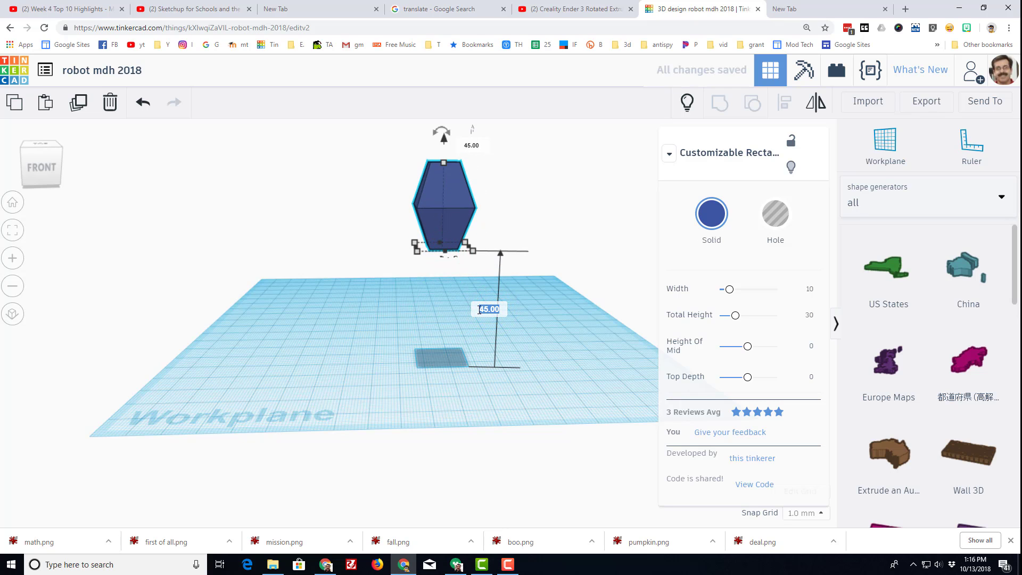
pyautogui.press('Return')
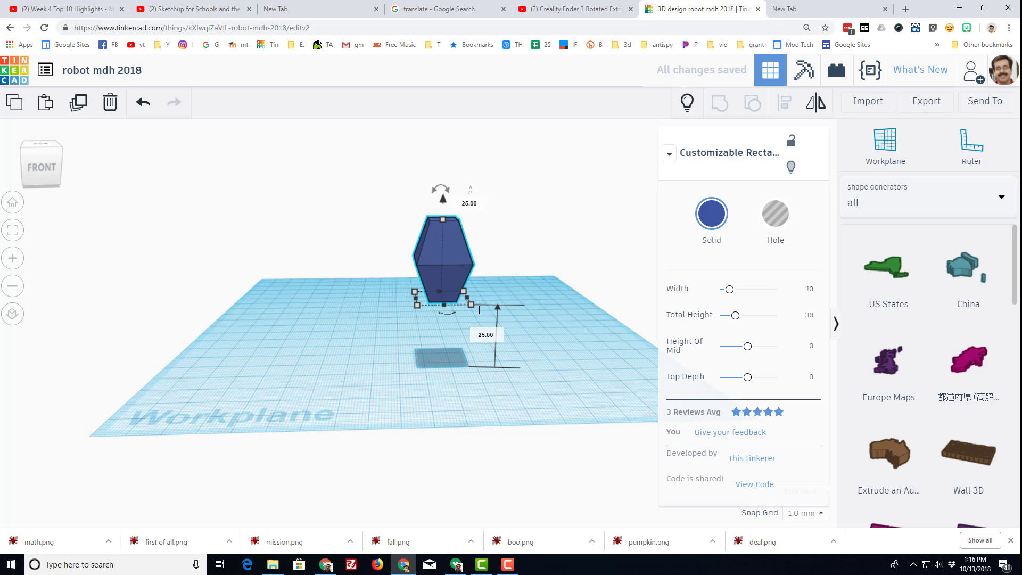
# - Set the workplane on the sloped lower face on the polyhedron's right side
pyautogui.moveTo(555, 274); pyautogui.dragTo(346, 282, button='right')
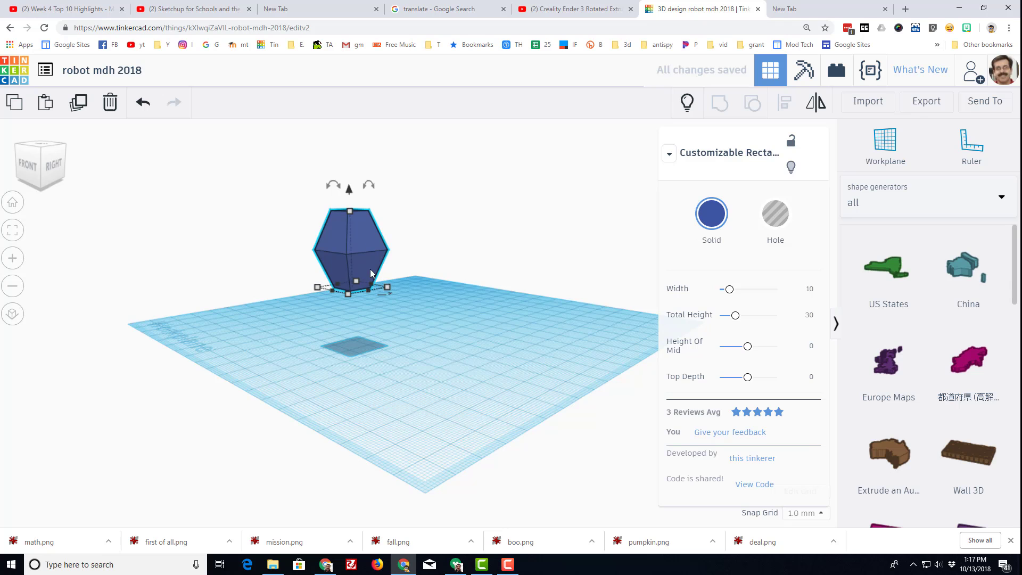
pyautogui.click(901, 143)
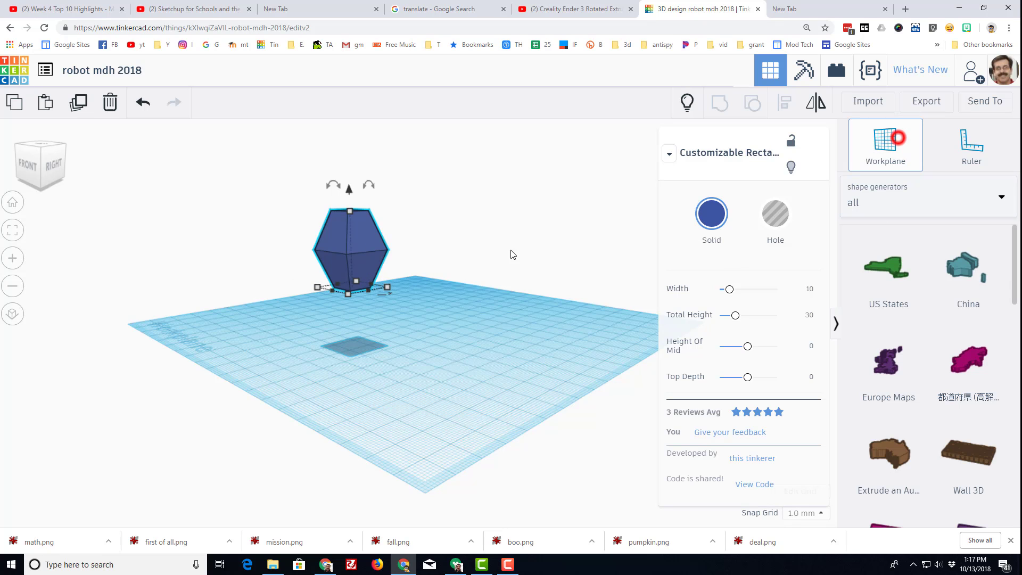
pyautogui.click(364, 270)
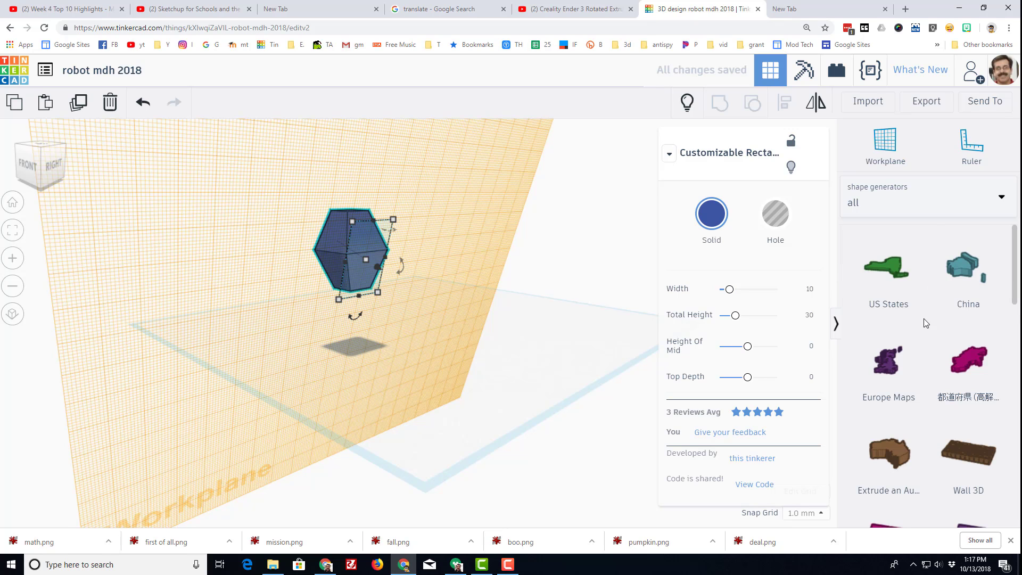
# - Place a Metric gear from the second page of shape generators on the polyhedron's lower right face
pyautogui.scroll(-10, 924, 318)
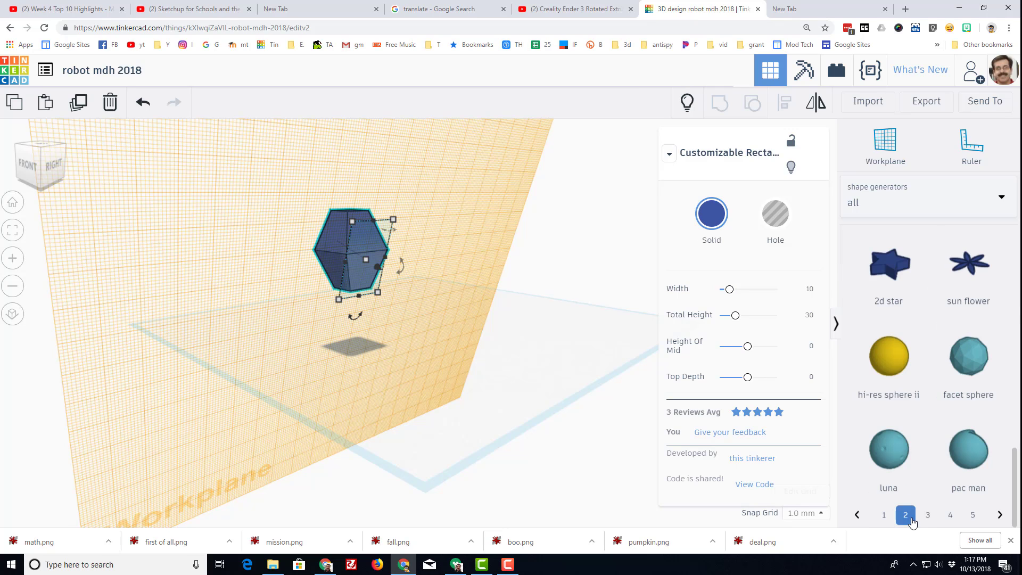
pyautogui.scroll(10, 912, 426)
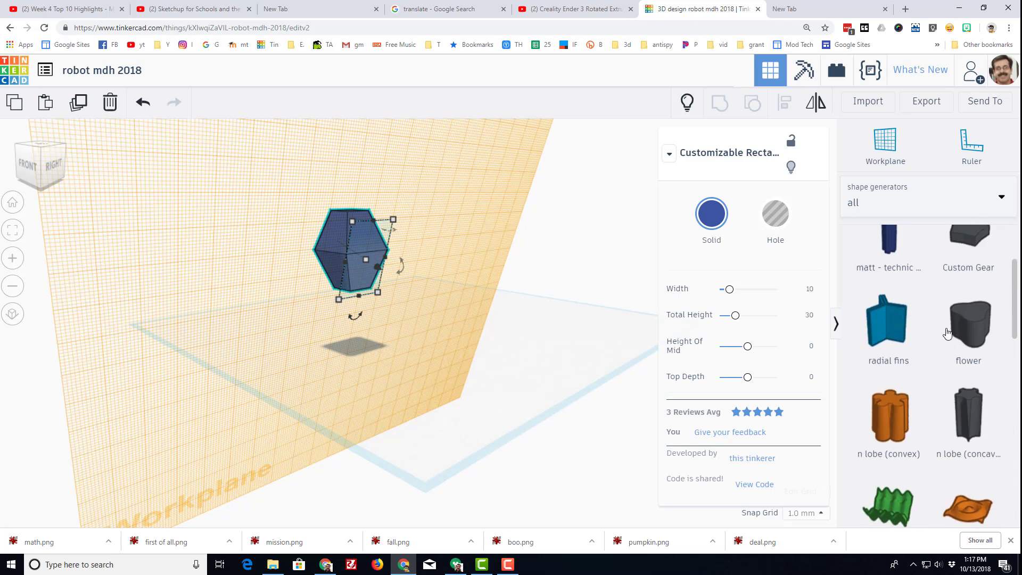
pyautogui.scroll(-3, 919, 362)
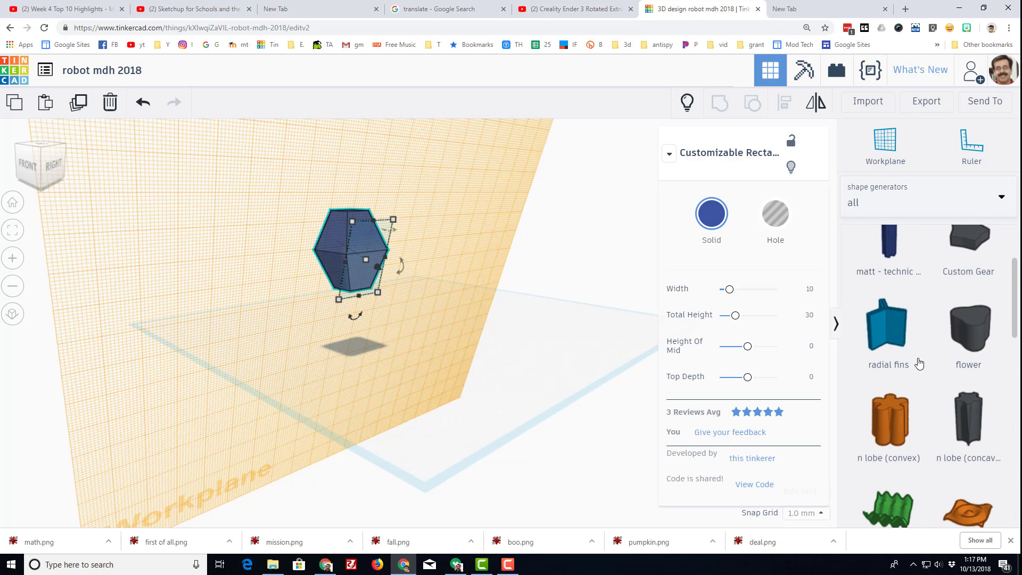
pyautogui.scroll(3, 922, 358)
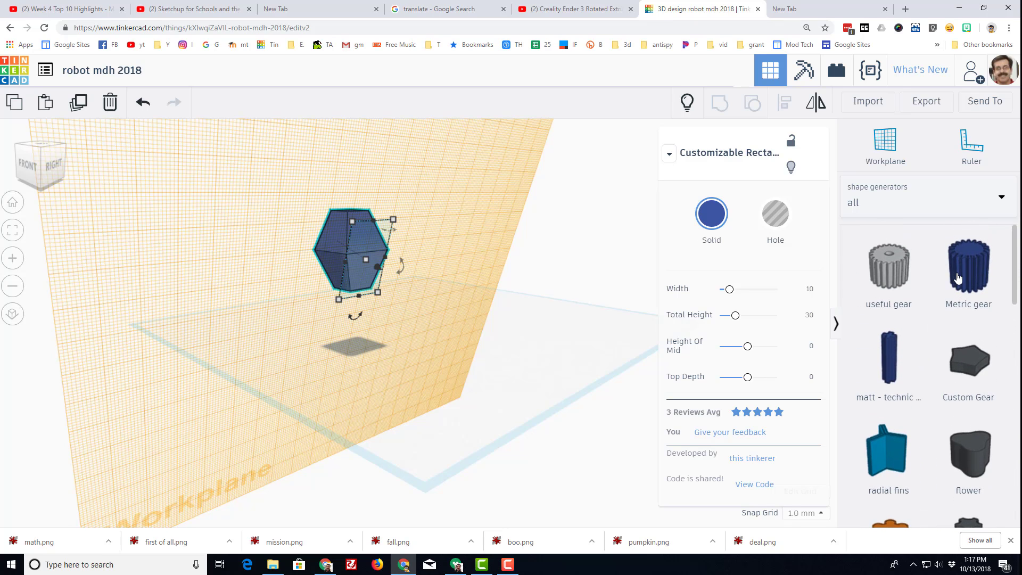
pyautogui.moveTo(729, 276); pyautogui.dragTo(360, 279)
pyautogui.scroll(2, 372, 309)
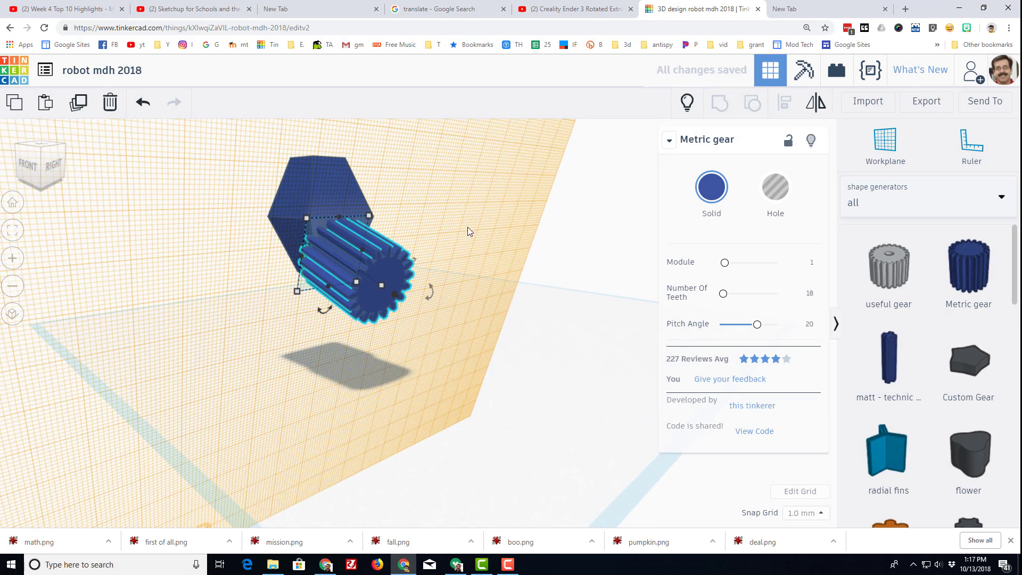
# - Change the Metric gear's solid color to yellow
pyautogui.click(711, 197)
pyautogui.click(748, 312)
pyautogui.scroll(1, 346, 299)
pyautogui.scroll(3, 346, 300)
pyautogui.scroll(-4, 302, 285)
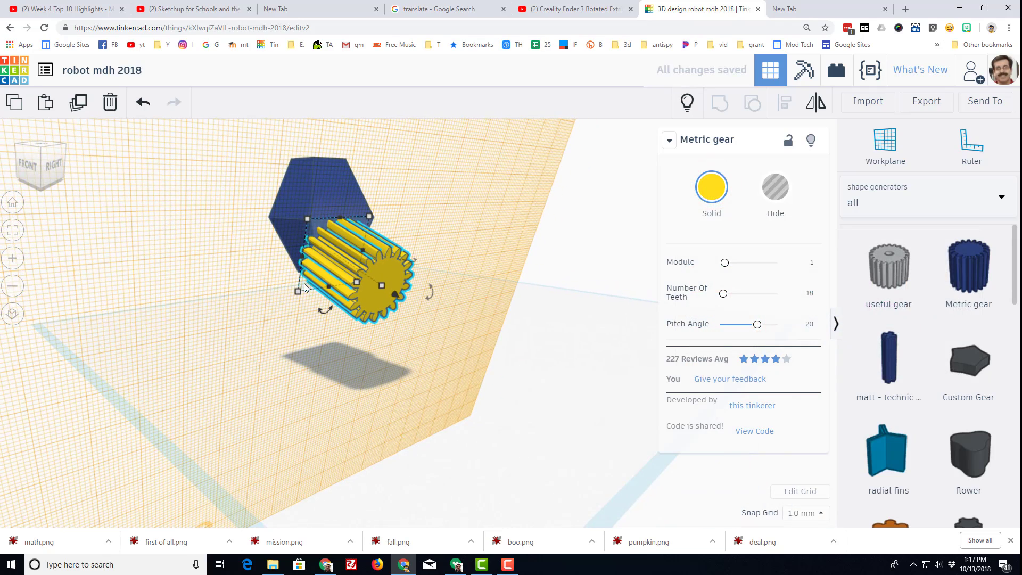
# - Scale the yellow gear down proportionally to about 12 mm across and nudge it into position on the face
pyautogui.moveTo(300, 296)
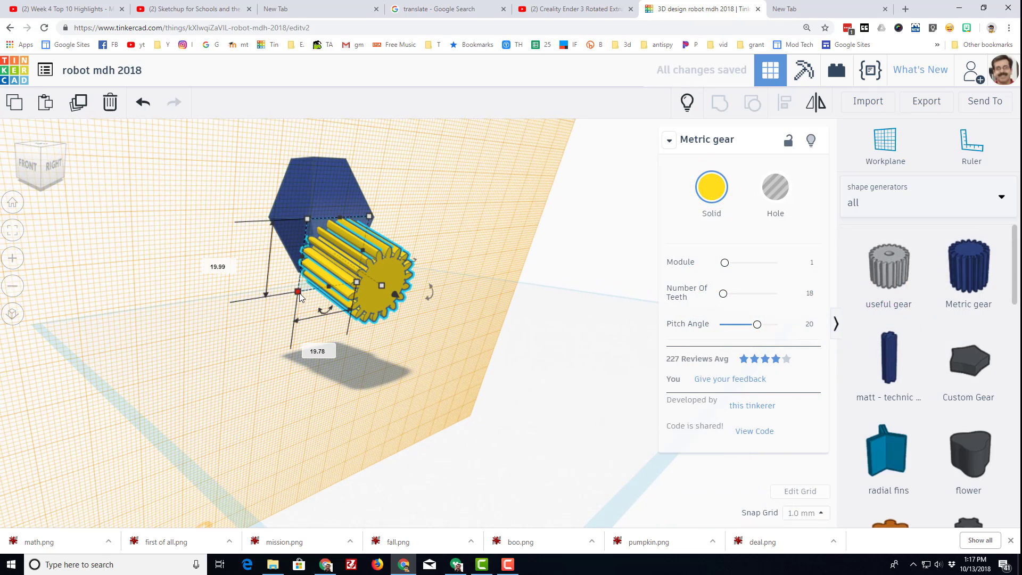
pyautogui.keyDown('shift'); pyautogui.moveTo(299, 295); pyautogui.dragTo(327, 255); pyautogui.keyUp('shift')
pyautogui.moveTo(326, 272); pyautogui.dragTo(368, 282, button='right')
pyautogui.moveTo(368, 282)
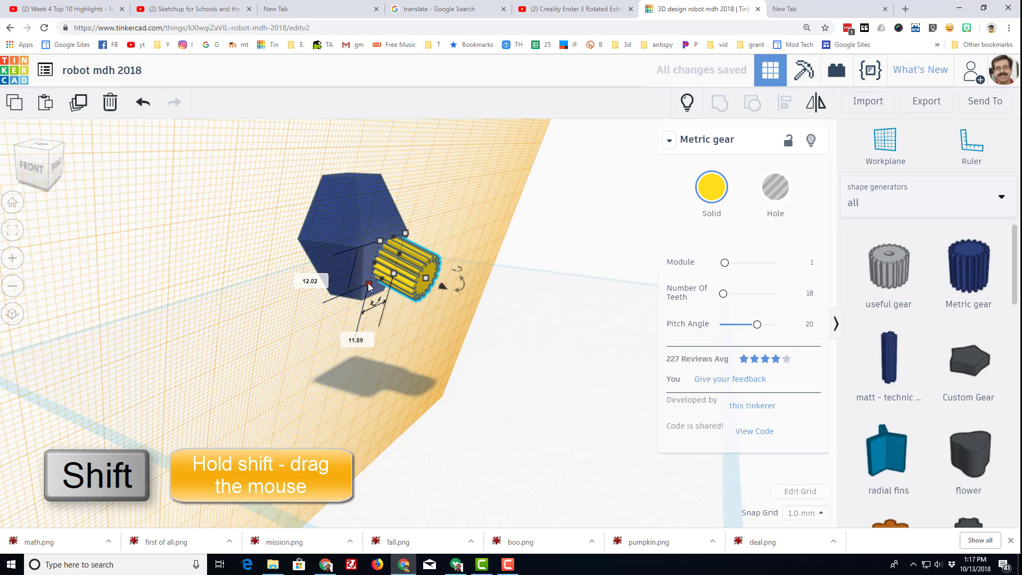
pyautogui.press('Down')
pyautogui.press('Down')
pyautogui.press('Left')
# - Set the workplane on the polyhedron's opposite sloped lower face, on its left side
pyautogui.moveTo(255, 328); pyautogui.dragTo(404, 330, button='right')
pyautogui.press('w')
pyautogui.click(472, 287)
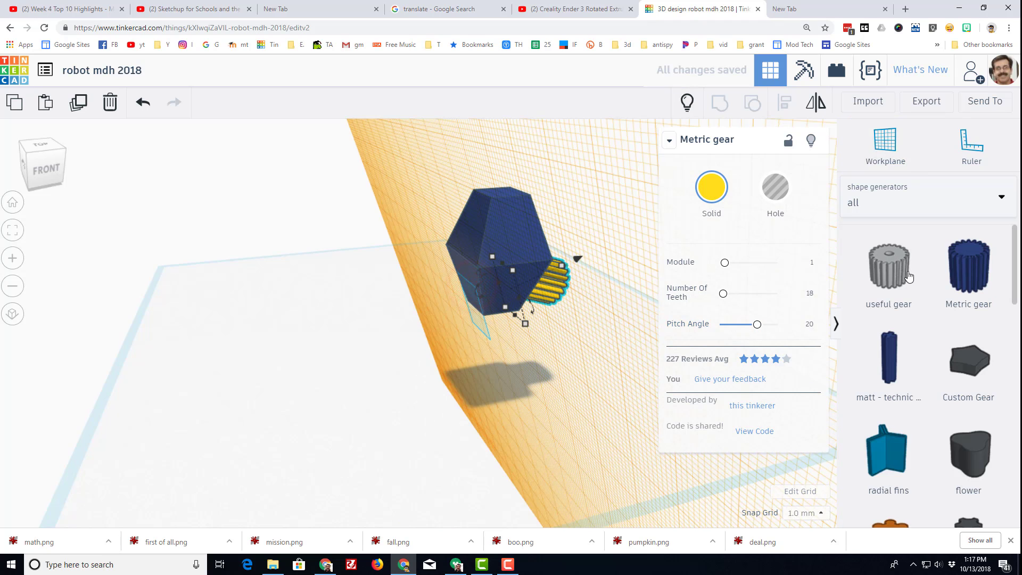
# - Place a second Metric gear on the polyhedron's left sloped face and scale it down proportionally to about 13 mm across
pyautogui.moveTo(967, 278); pyautogui.dragTo(450, 286)
pyautogui.moveTo(543, 298); pyautogui.dragTo(553, 295, button='right')
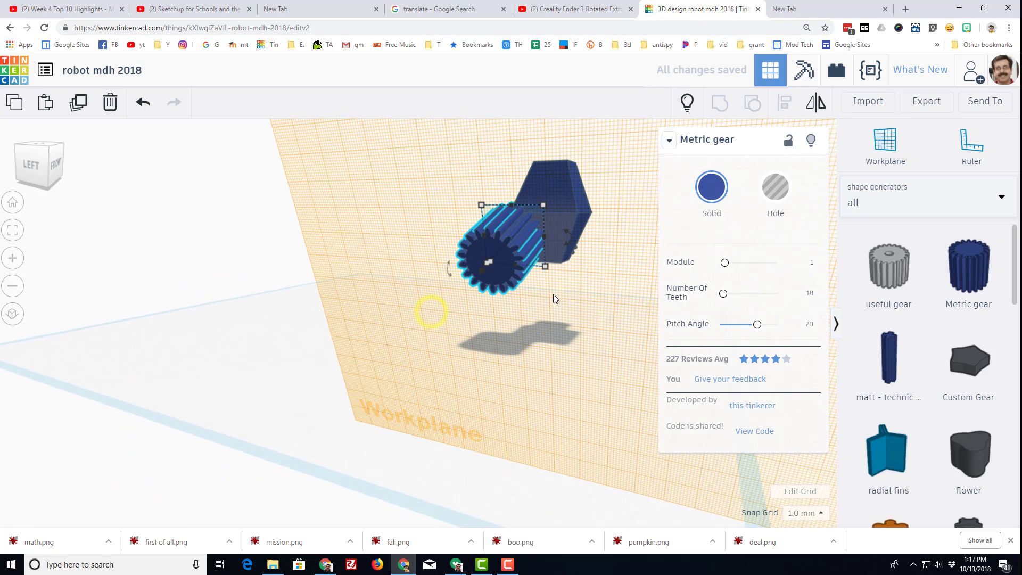
pyautogui.moveTo(484, 204)
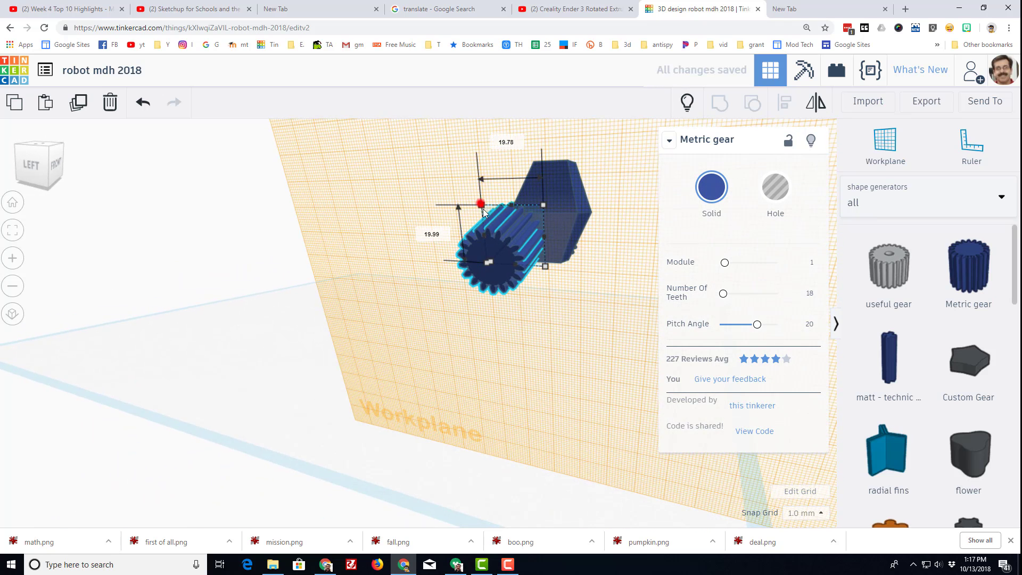
pyautogui.moveTo(481, 205); pyautogui.dragTo(514, 259)
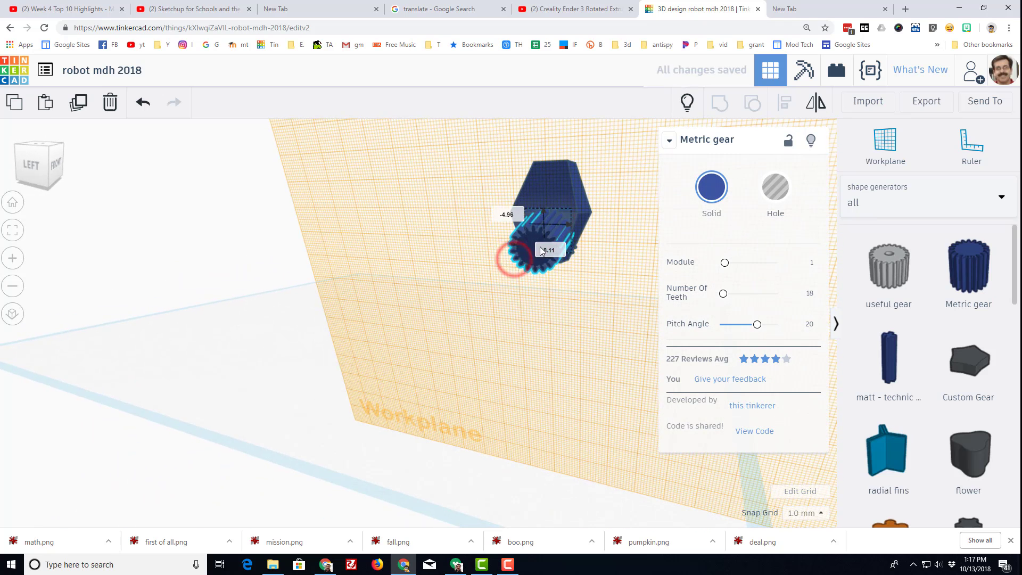
pyautogui.moveTo(554, 294); pyautogui.dragTo(496, 222, button='right')
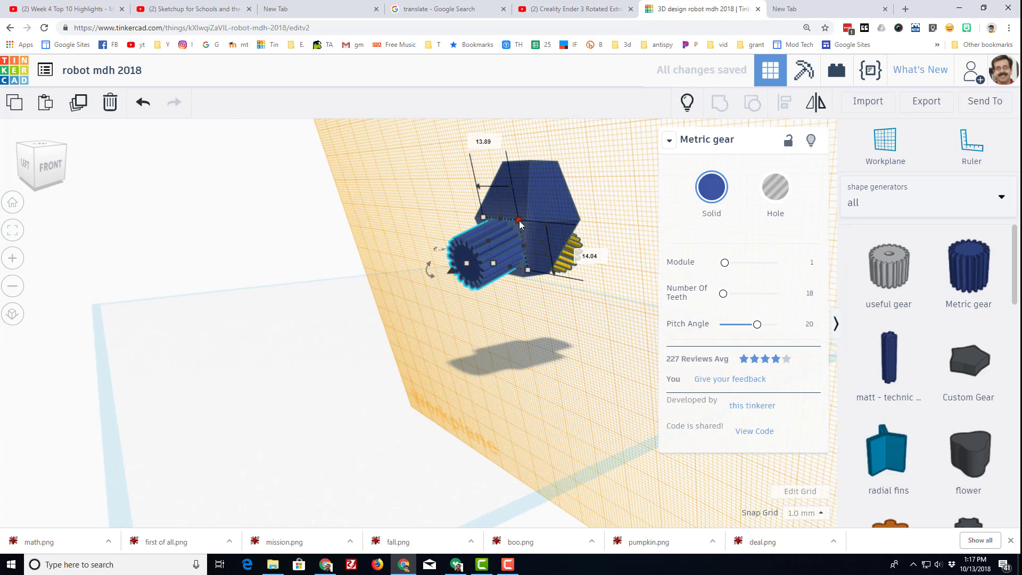
pyautogui.moveTo(515, 223); pyautogui.dragTo(521, 226)
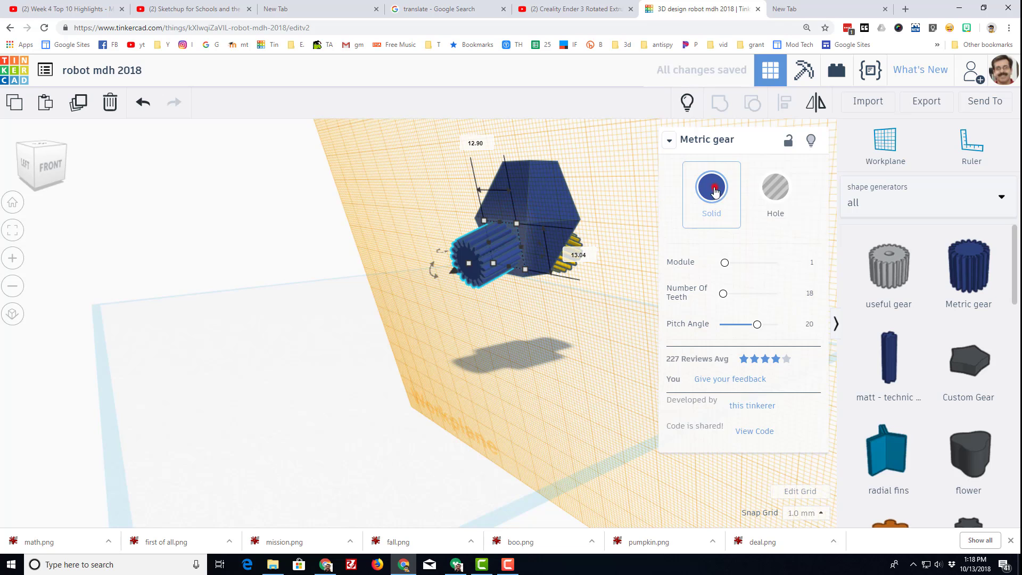
# - Change the second gear's solid color to yellow and return the workplane to the base grid
pyautogui.click(714, 192)
pyautogui.click(741, 312)
pyautogui.moveTo(592, 335); pyautogui.dragTo(501, 321, button='right')
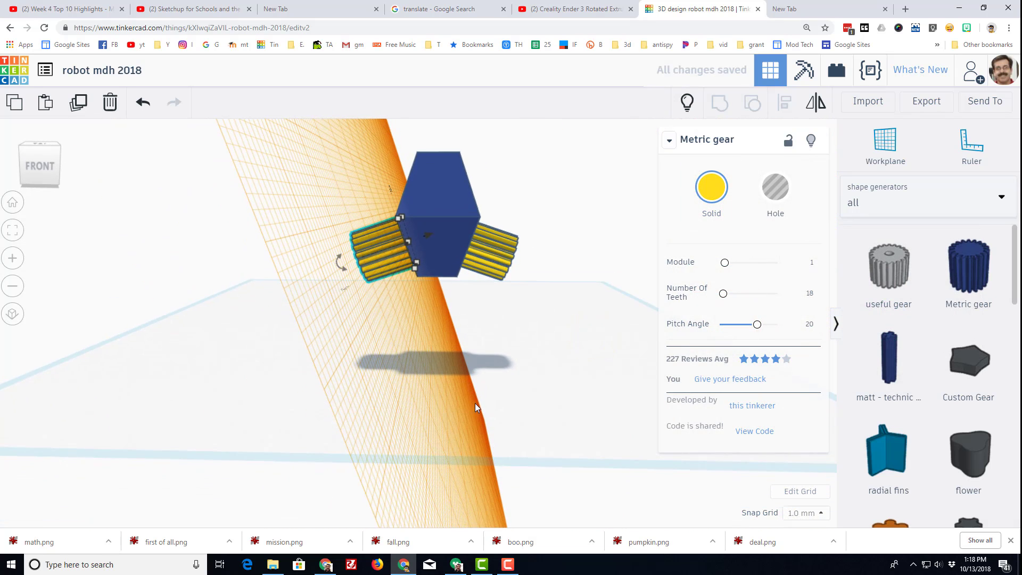
pyautogui.moveTo(497, 415); pyautogui.dragTo(401, 307, button='right')
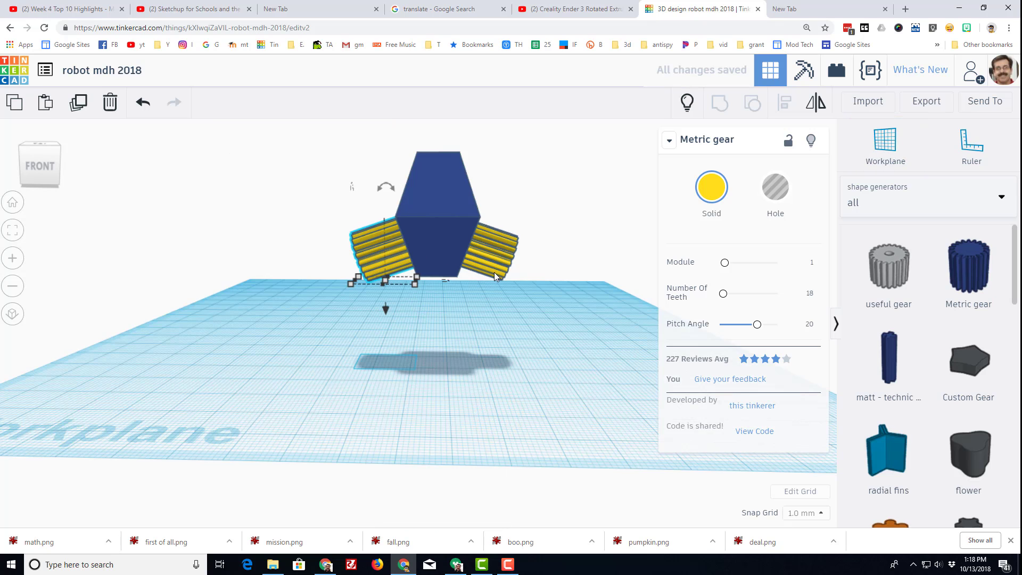
# - Select both yellow gears, then align them at their tops and center them with each other front to back
pyautogui.keyDown('shift'); pyautogui.click(496, 258); pyautogui.keyUp('shift')
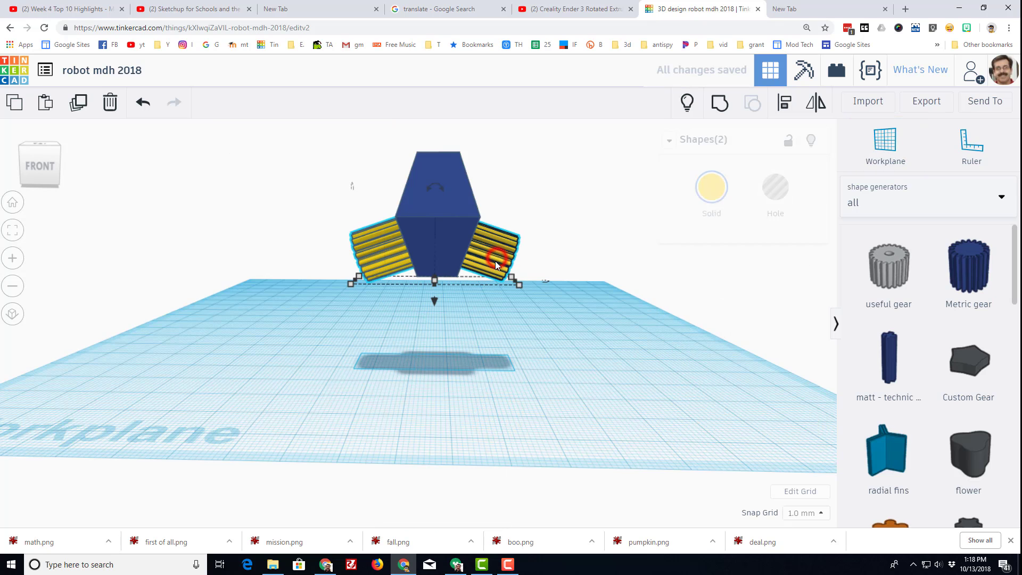
pyautogui.click(784, 105)
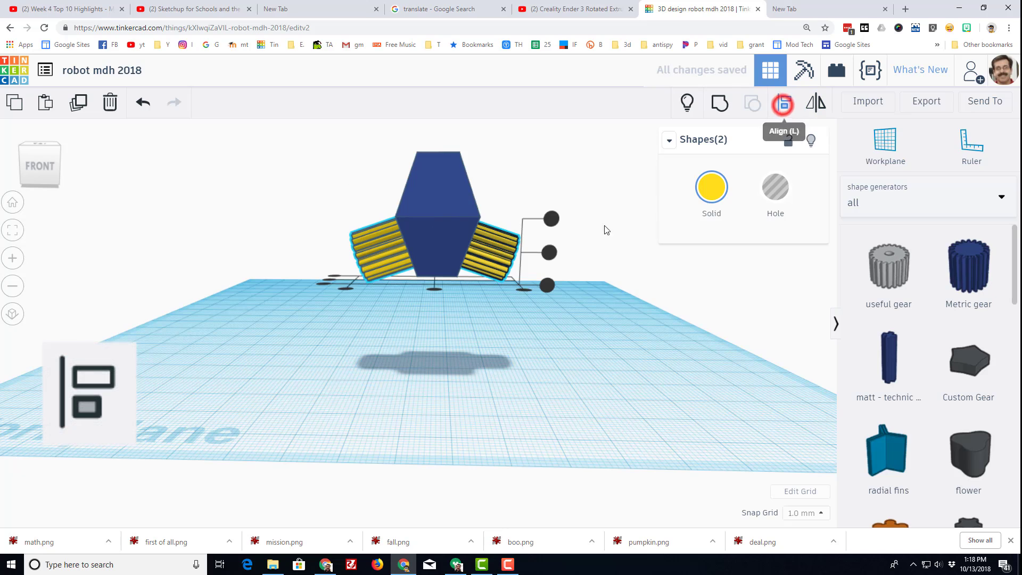
pyautogui.click(550, 219)
pyautogui.moveTo(475, 293)
pyautogui.mouseDown(button='right')
pyautogui.moveTo(292, 325)
pyautogui.moveTo(311, 333)
pyautogui.mouseUp(button='right')
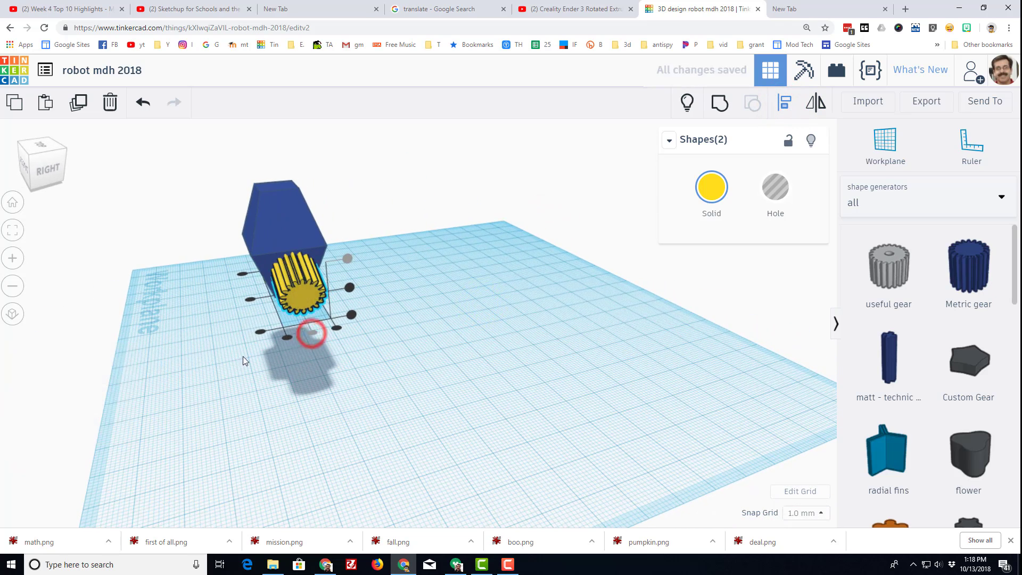
pyautogui.moveTo(232, 359)
pyautogui.mouseDown(button='right')
pyautogui.moveTo(461, 359)
pyautogui.moveTo(477, 337)
pyautogui.mouseUp(button='right')
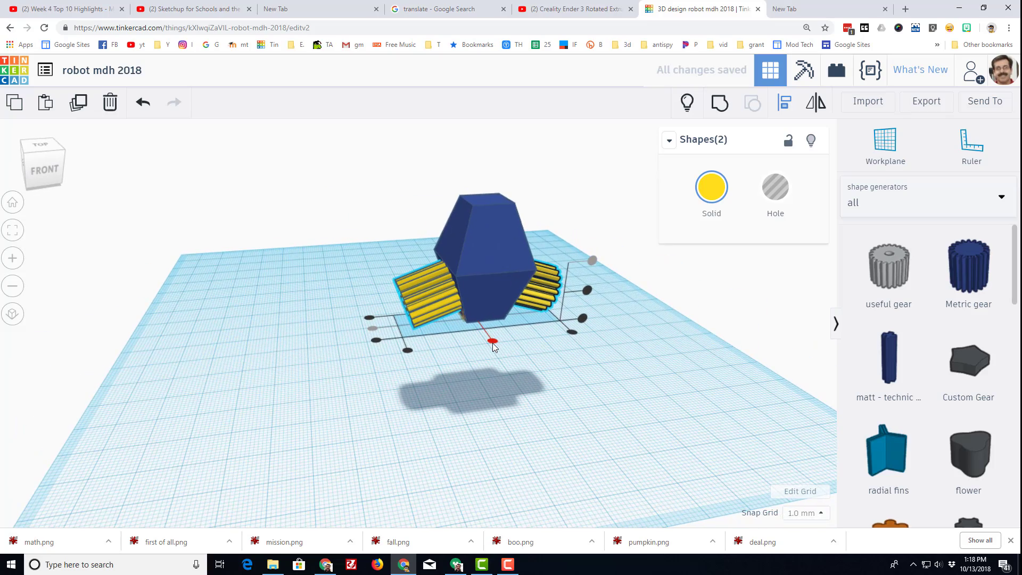
pyautogui.moveTo(429, 410)
pyautogui.mouseDown(button='right')
pyautogui.moveTo(567, 380)
pyautogui.moveTo(422, 410)
pyautogui.mouseUp(button='right')
pyautogui.moveTo(522, 355)
pyautogui.mouseDown(button='right')
pyautogui.moveTo(510, 334)
pyautogui.moveTo(591, 367)
pyautogui.mouseUp(button='right')
pyautogui.click(785, 367)
# - Place an n lobe (convex) rod below the right gear, narrow it slightly, and stretch it up to the gear as a leg
pyautogui.scroll(-4, 898, 391)
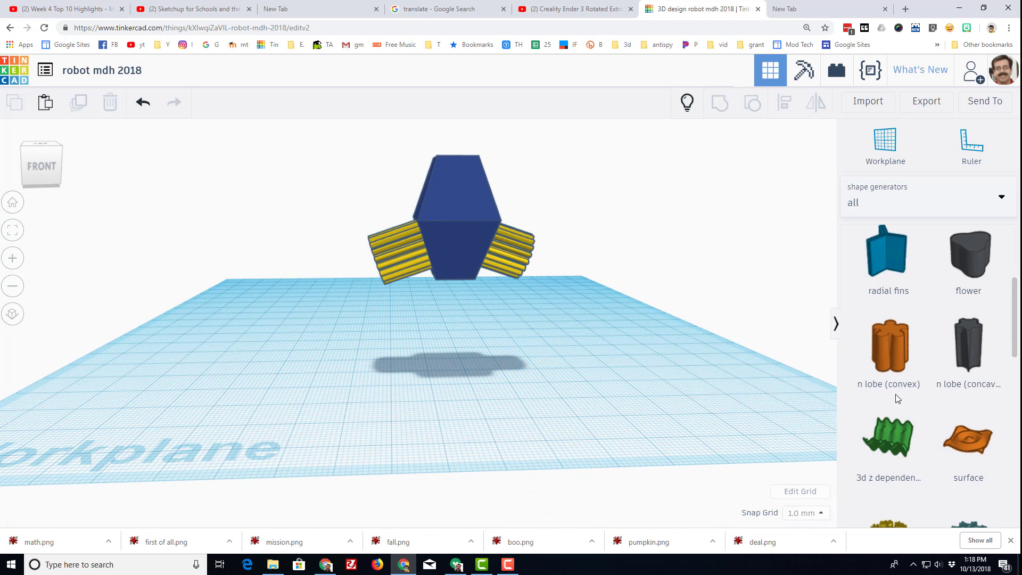
pyautogui.moveTo(889, 368); pyautogui.dragTo(430, 344)
pyautogui.moveTo(580, 347); pyautogui.dragTo(401, 398, button='right')
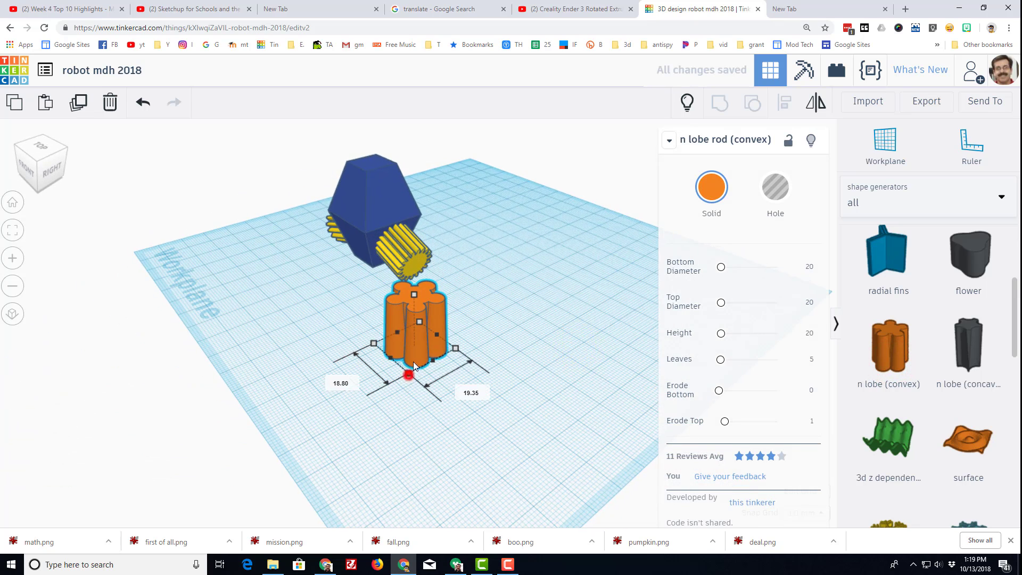
pyautogui.moveTo(408, 374); pyautogui.dragTo(412, 362)
pyautogui.moveTo(416, 302); pyautogui.dragTo(410, 255)
# - Duplicate the orange leg and move the copy under the gear on the robot's left side
pyautogui.hotkey('ctrl', 'd')
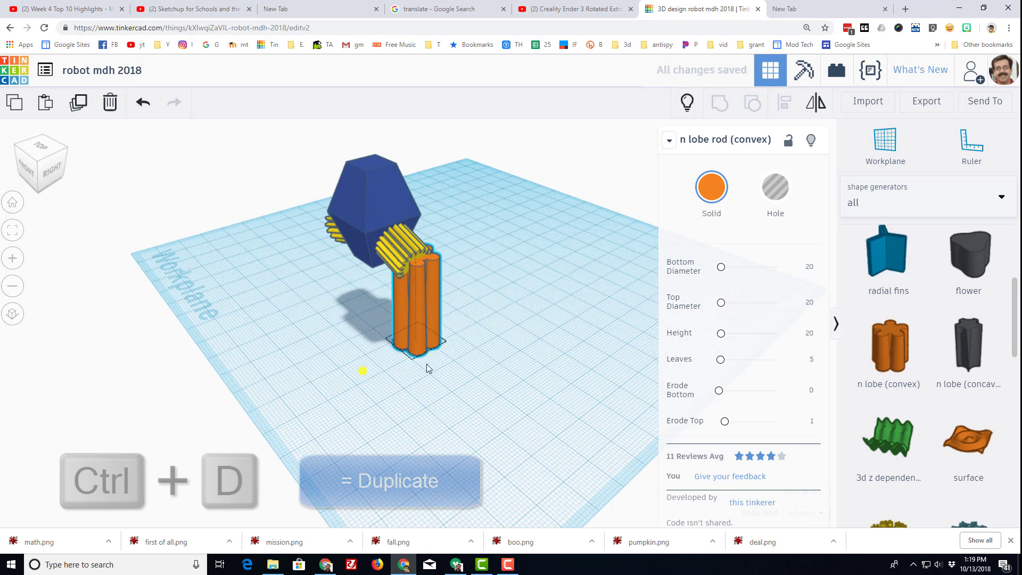
pyautogui.moveTo(493, 358); pyautogui.dragTo(470, 363, button='right')
pyautogui.hotkey('ctrl', 'd')
pyautogui.press('Left')
pyautogui.press('Left')
pyautogui.press('Left')
pyautogui.press('Left')
pyautogui.press('Left')
pyautogui.press('Left')
pyautogui.press('Left')
pyautogui.press('Left')
pyautogui.press('Left')
pyautogui.press('Left')
pyautogui.press('Left')
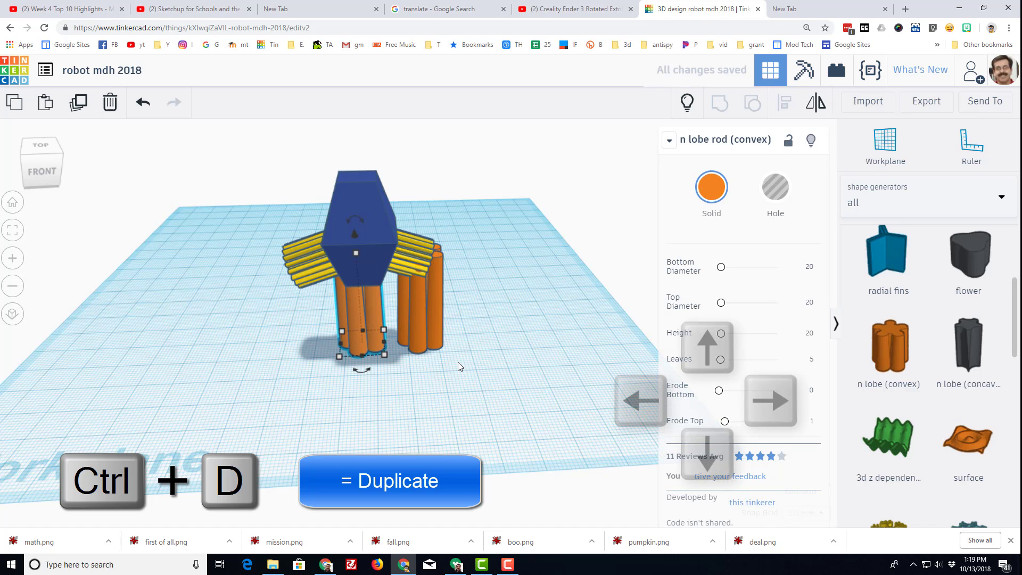
pyautogui.press('Down')
pyautogui.press('Down')
pyautogui.press('Right')
pyautogui.press('Right')
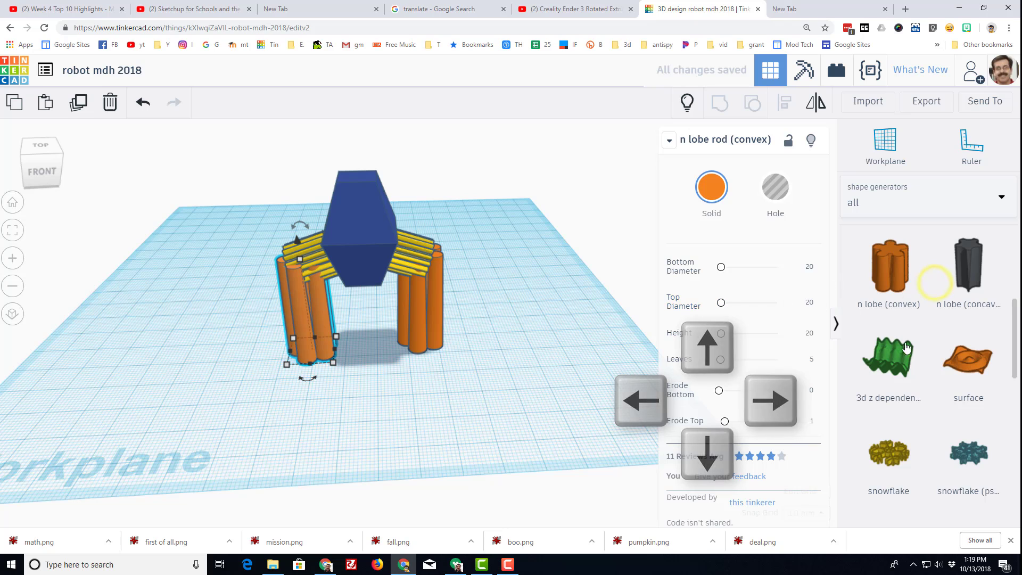
pyautogui.rightClick(879, 254)
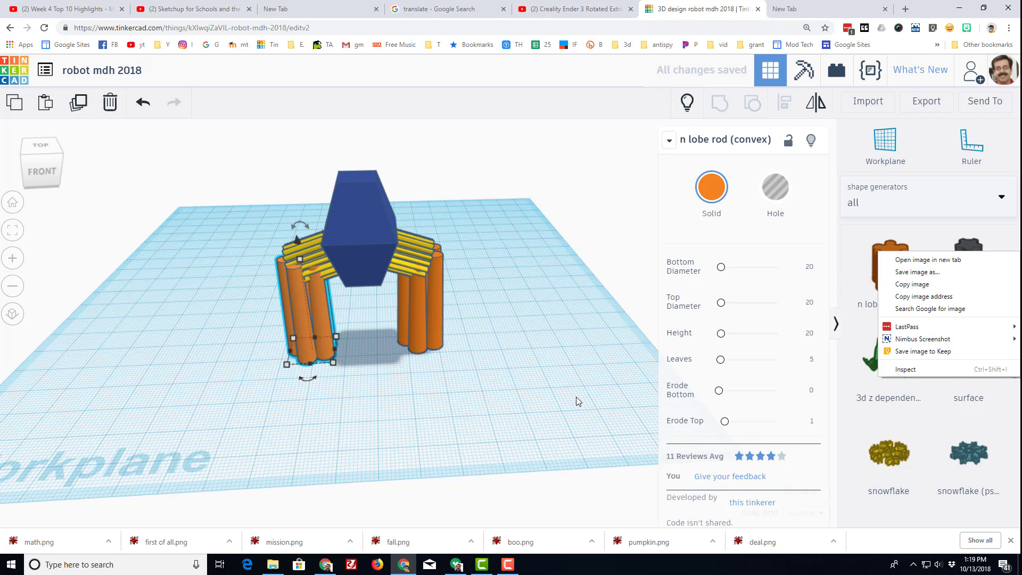
# - Select the body, gears and legs together and align them all to a common center front to back
pyautogui.moveTo(576, 398); pyautogui.dragTo(367, 396, button='right')
pyautogui.moveTo(282, 268); pyautogui.dragTo(390, 362)
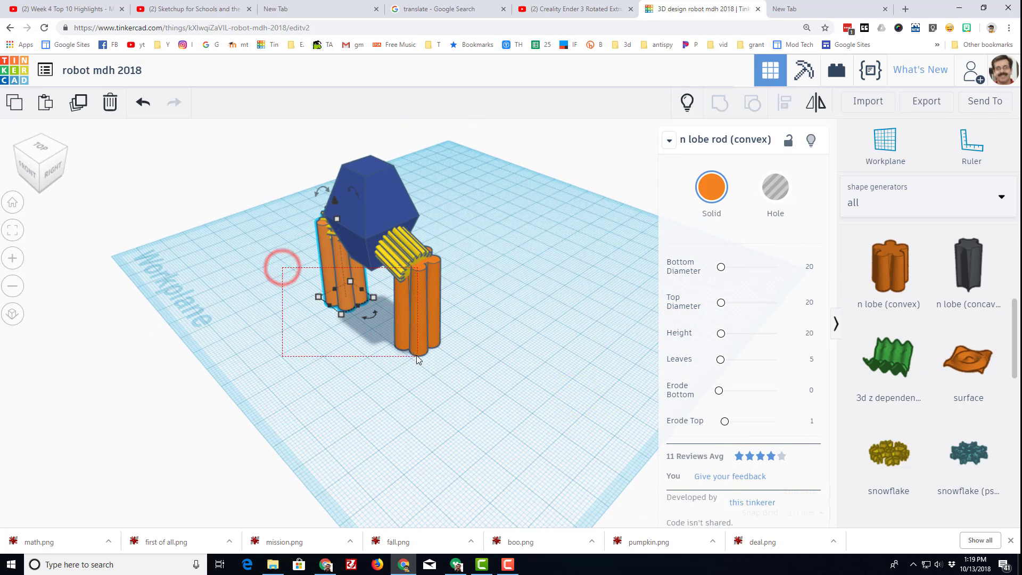
pyautogui.moveTo(418, 356); pyautogui.dragTo(420, 359)
pyautogui.moveTo(559, 366); pyautogui.dragTo(556, 367, button='right')
pyautogui.moveTo(588, 319); pyautogui.dragTo(405, 346, button='right')
pyautogui.moveTo(341, 135); pyautogui.dragTo(507, 399)
pyautogui.click(785, 102)
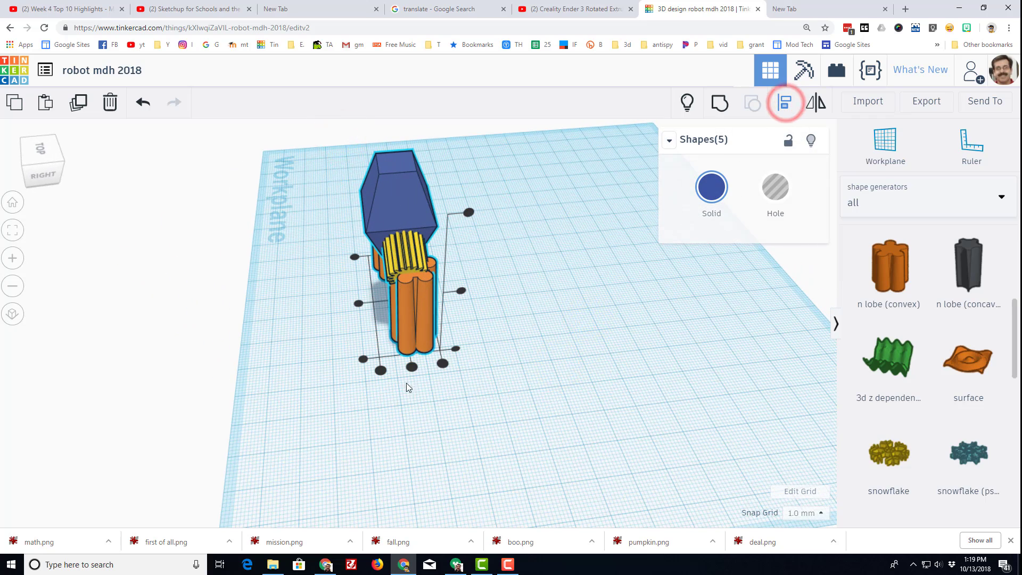
pyautogui.click(411, 366)
pyautogui.moveTo(285, 429); pyautogui.dragTo(488, 410, button='right')
pyautogui.click(462, 413)
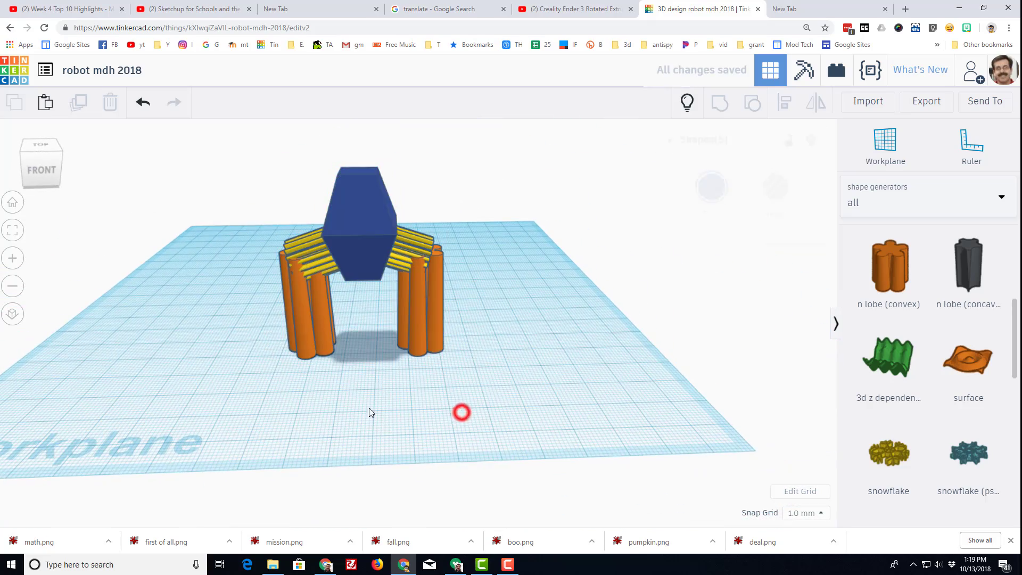
# - Place a Circular Trapezoid from the third page of shape generators in front of the right leg
pyautogui.moveTo(429, 396); pyautogui.dragTo(371, 401, button='right')
pyautogui.scroll(-2, 628, 367)
pyautogui.scroll(-8, 980, 346)
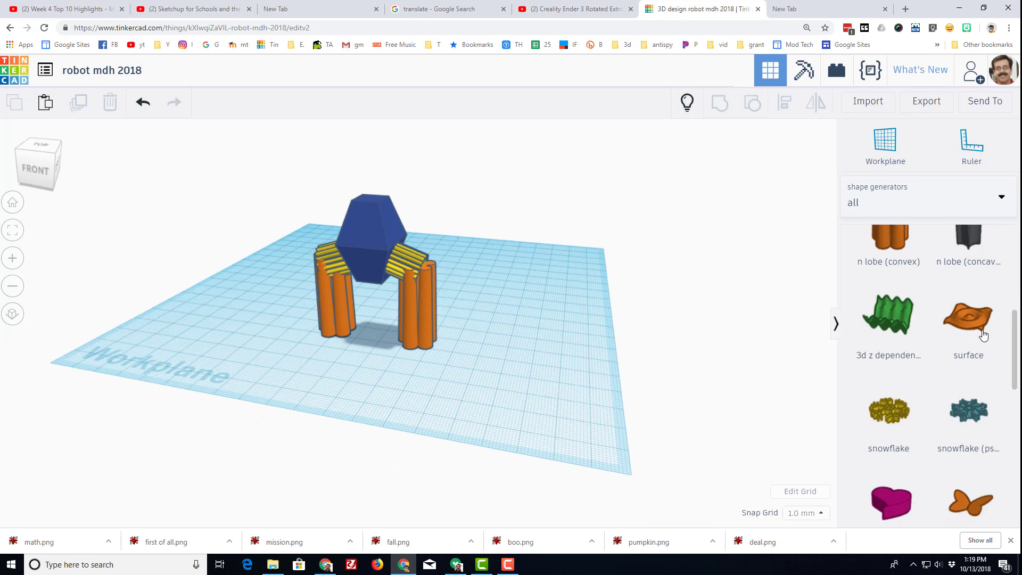
pyautogui.scroll(-4, 974, 369)
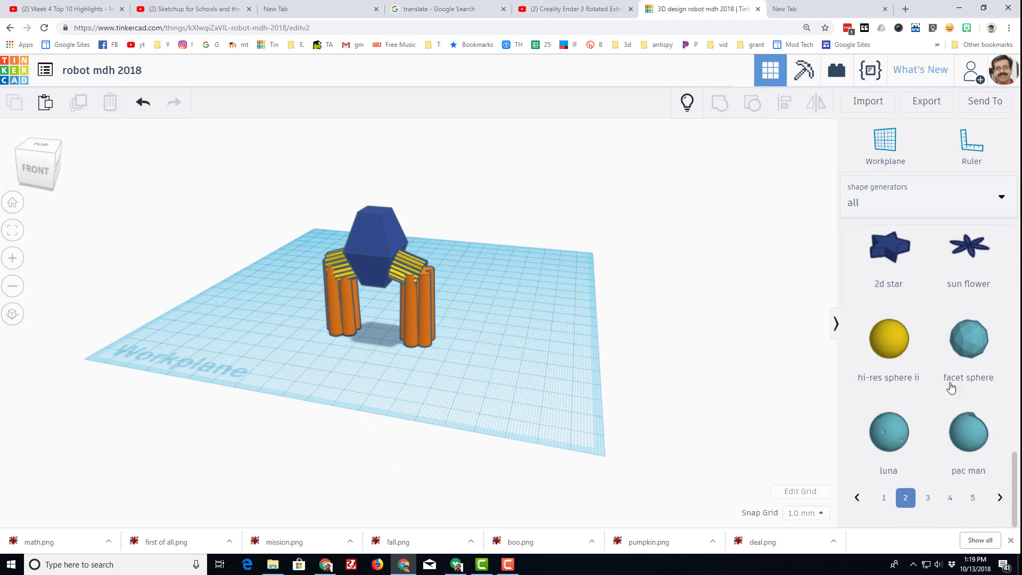
pyautogui.click(929, 514)
pyautogui.scroll(3, 945, 397)
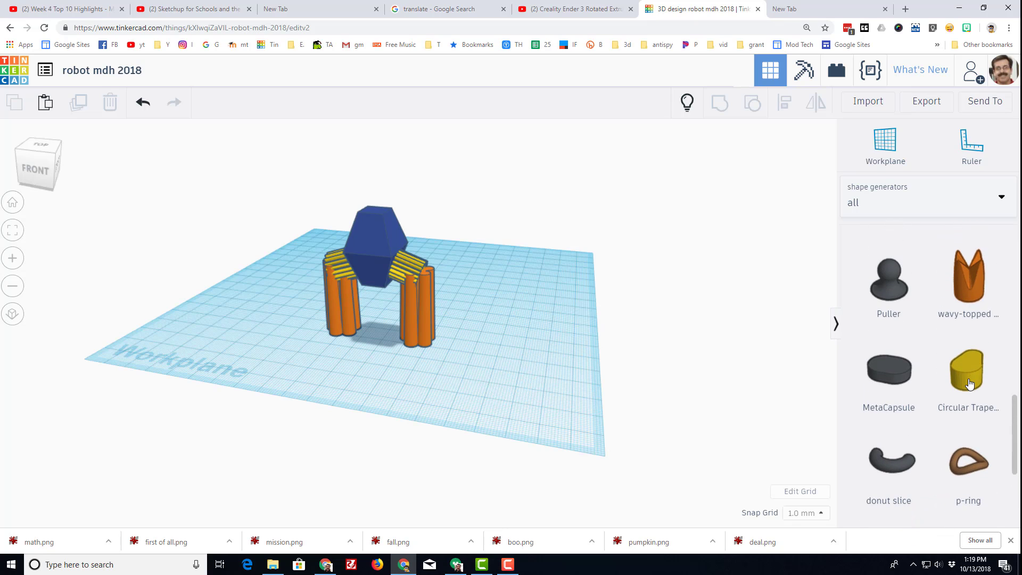
pyautogui.moveTo(969, 387); pyautogui.dragTo(402, 375)
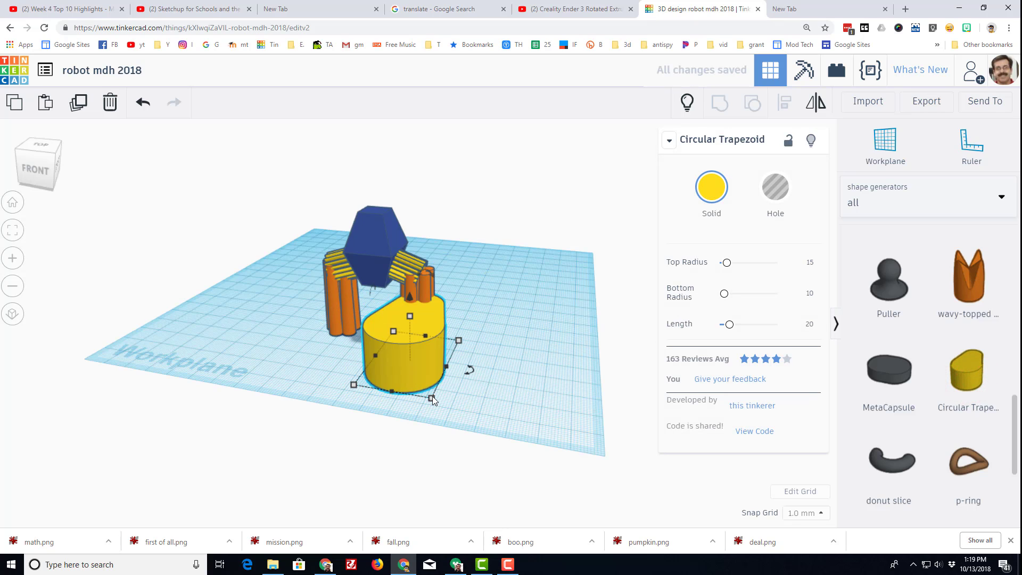
# - Shrink the Circular Trapezoid to a small, flat foot and position it at the base of the right leg
pyautogui.moveTo(432, 399); pyautogui.dragTo(412, 347)
pyautogui.moveTo(416, 369); pyautogui.dragTo(287, 400, button='right')
pyautogui.moveTo(374, 374); pyautogui.dragTo(426, 395, button='right')
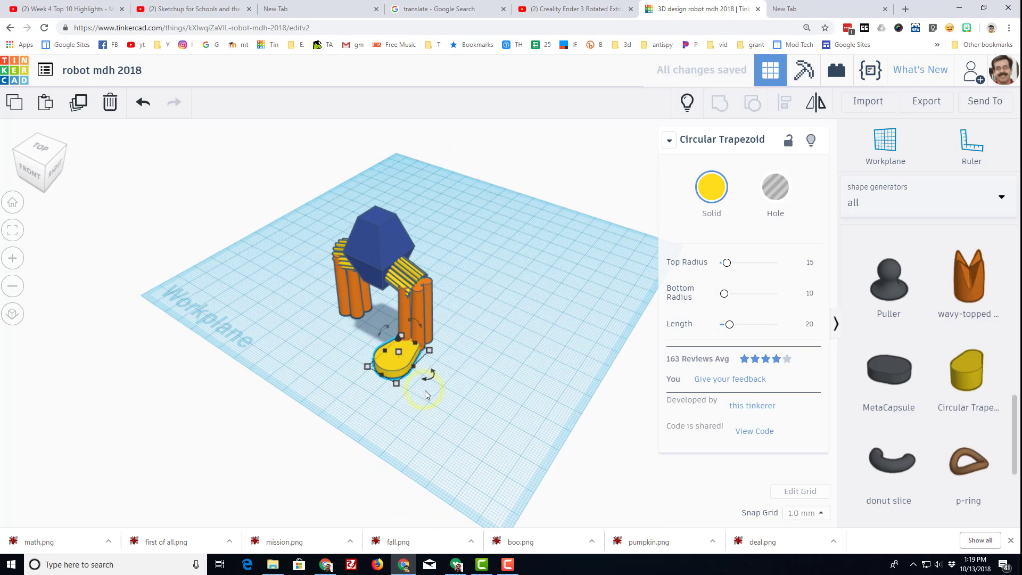
pyautogui.click(418, 421)
pyautogui.click(401, 366)
pyautogui.moveTo(401, 366); pyautogui.dragTo(401, 367)
# - Duplicate the yellow foot and move the copy sideways to the base of the left leg
pyautogui.hotkey('ctrl', 'd')
pyautogui.hotkey('shift', 'Left')
pyautogui.hotkey('shift', 'Left')
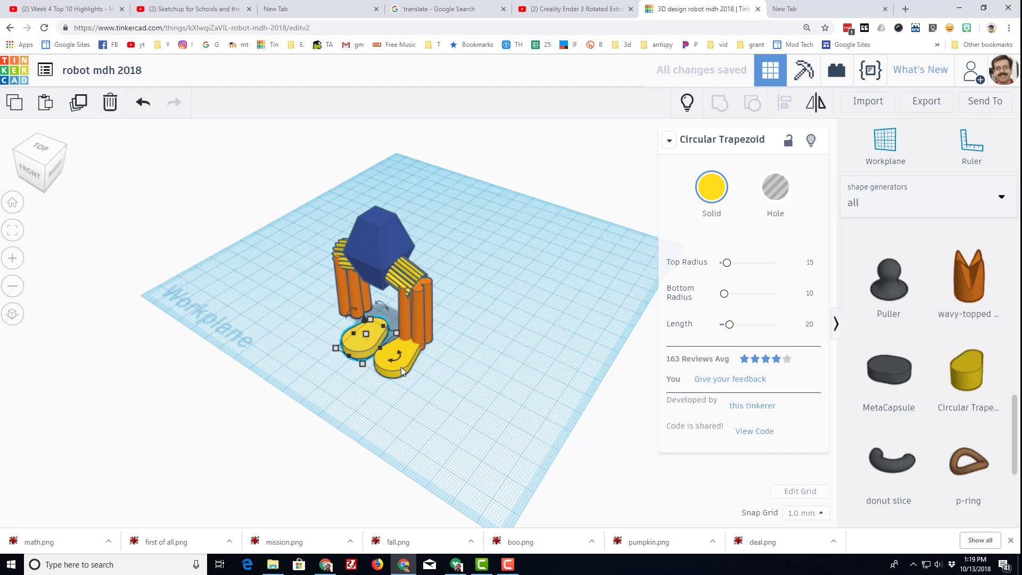
pyautogui.press('Left')
pyautogui.press('Left')
pyautogui.press('Left')
pyautogui.press('Left')
pyautogui.press('Left')
pyautogui.press('Left')
pyautogui.press('Left')
pyautogui.press('Left')
pyautogui.press('Left')
pyautogui.press('Left')
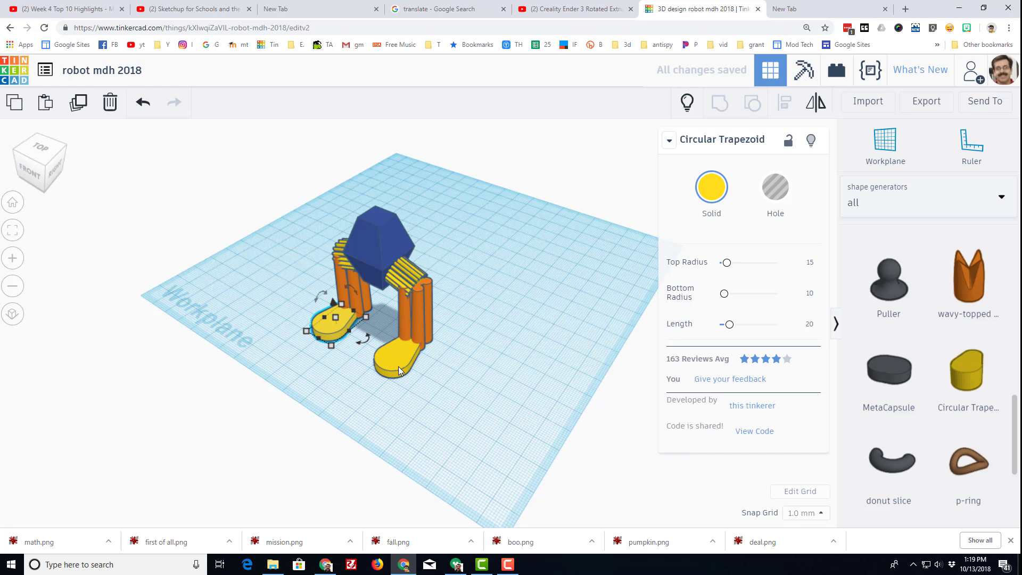
pyautogui.moveTo(290, 282); pyautogui.dragTo(383, 373, button='right')
pyautogui.click(383, 371)
pyautogui.click(423, 350)
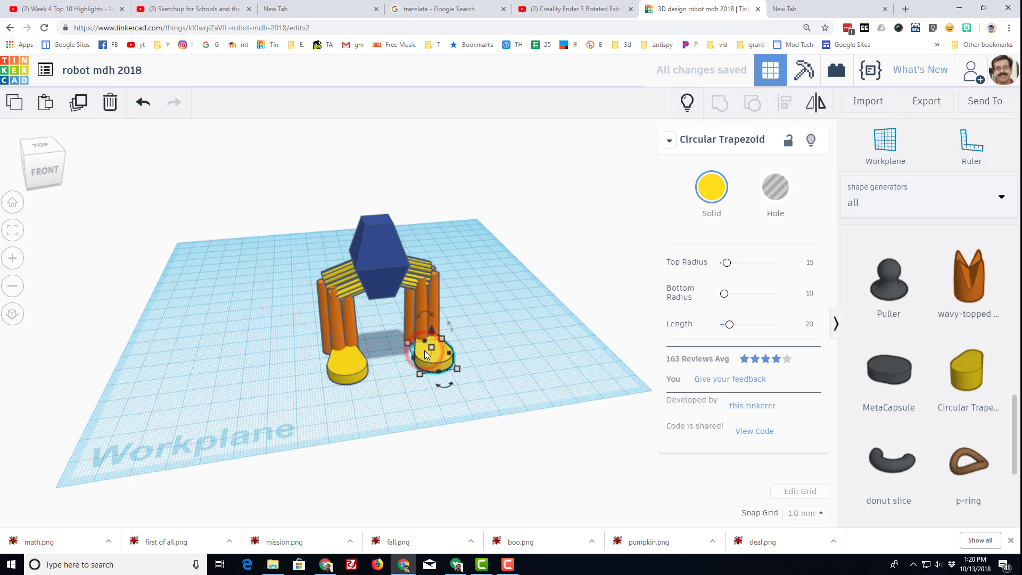
pyautogui.click(375, 367)
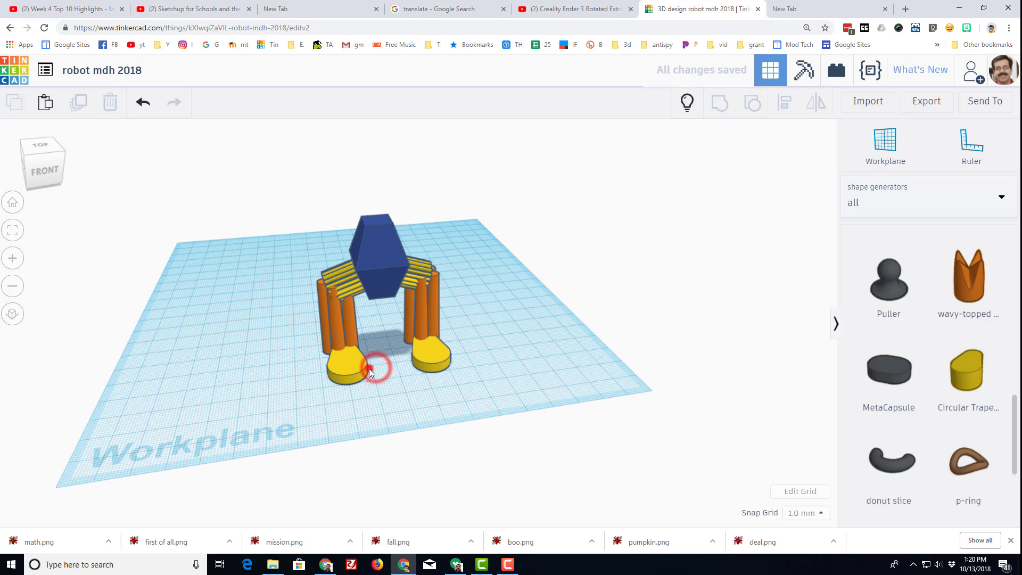
# - Group all seven robot shapes into one object and enable Multicolor for it
pyautogui.moveTo(232, 223); pyautogui.dragTo(495, 369)
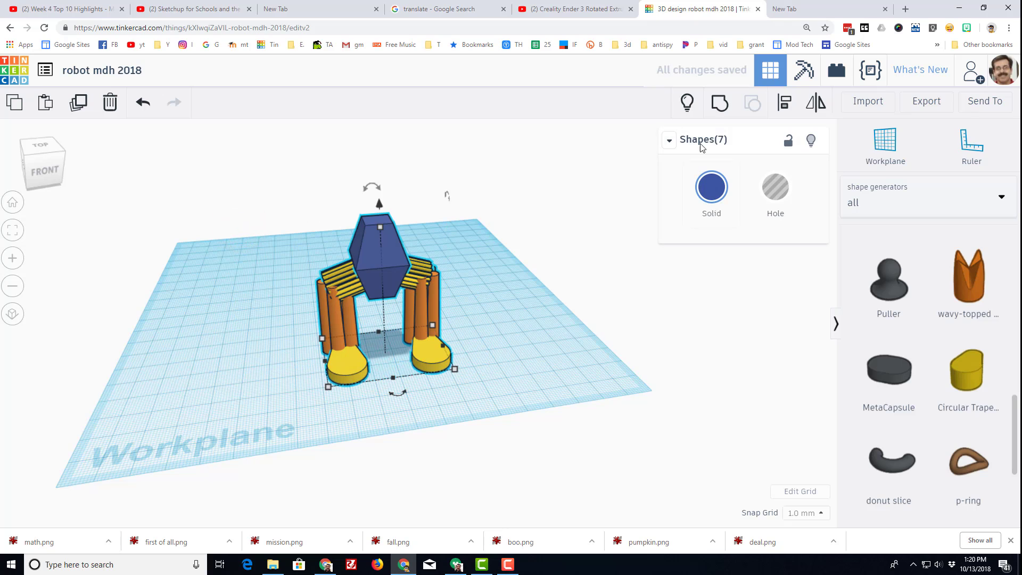
pyautogui.click(718, 103)
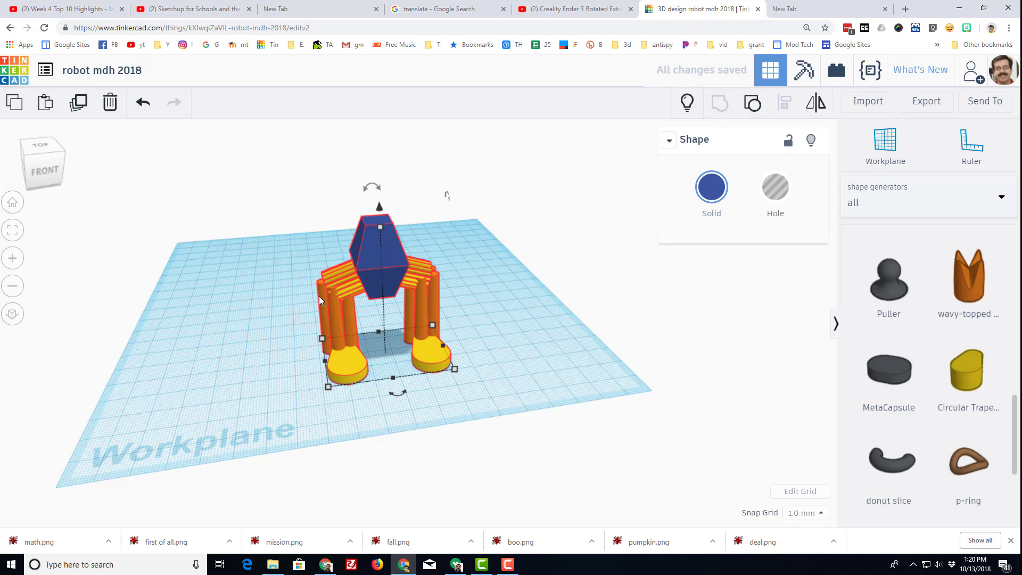
pyautogui.click(713, 190)
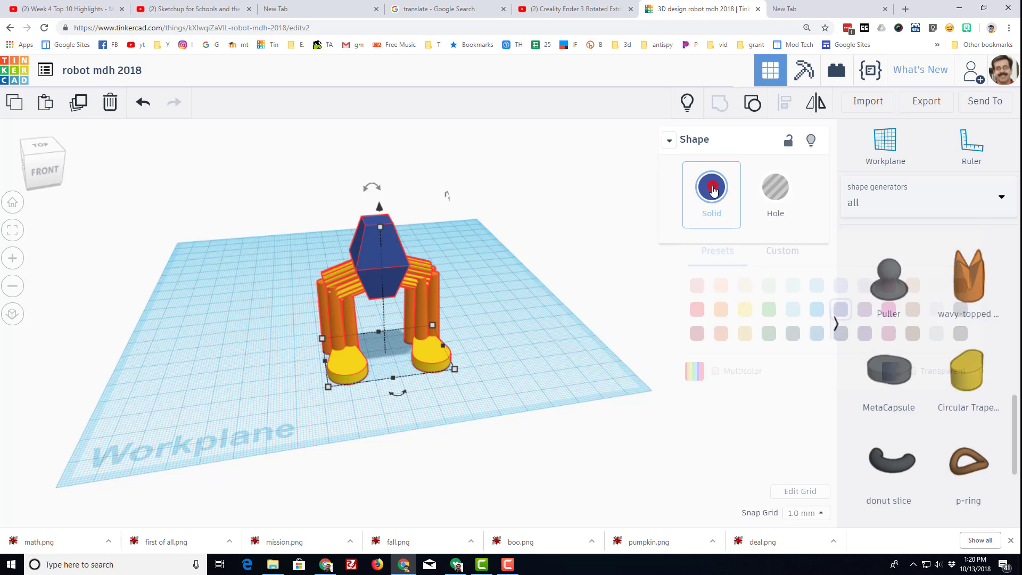
pyautogui.click(715, 372)
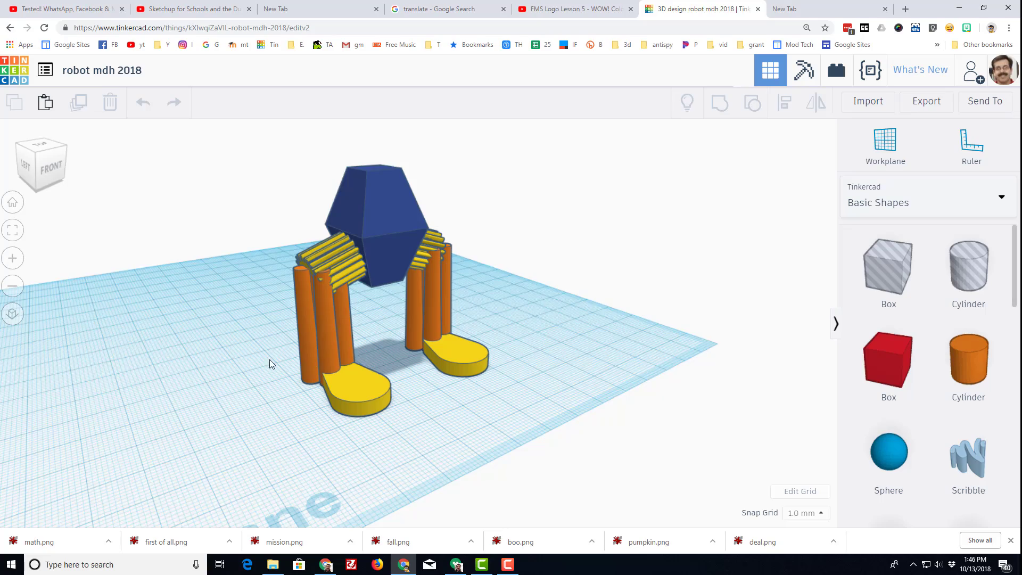
pyautogui.moveTo(269, 360); pyautogui.dragTo(245, 382, button='right')
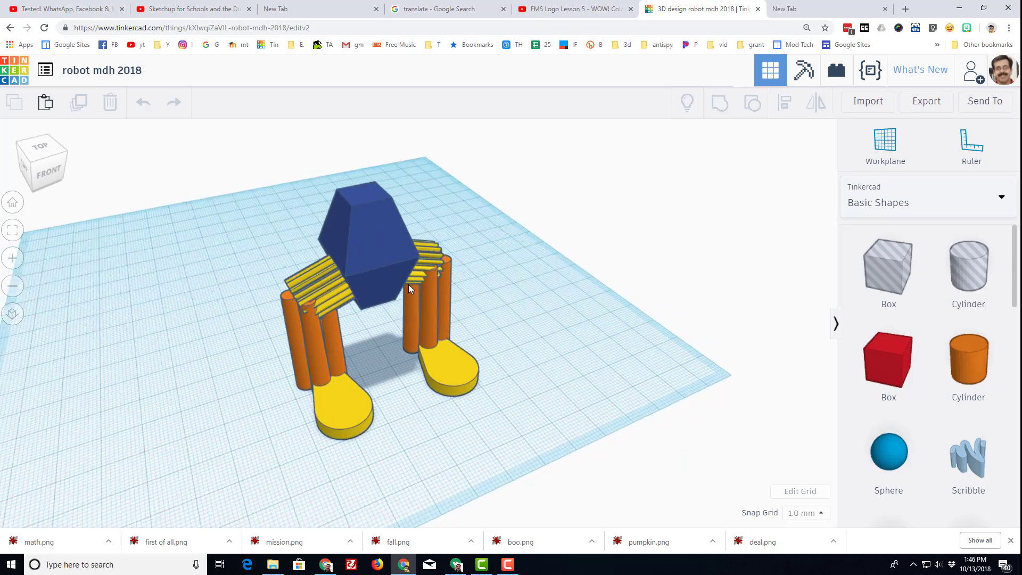
pyautogui.scroll(3, 415, 234)
pyautogui.scroll(-3, 418, 223)
pyautogui.moveTo(442, 234); pyautogui.dragTo(363, 207, button='right')
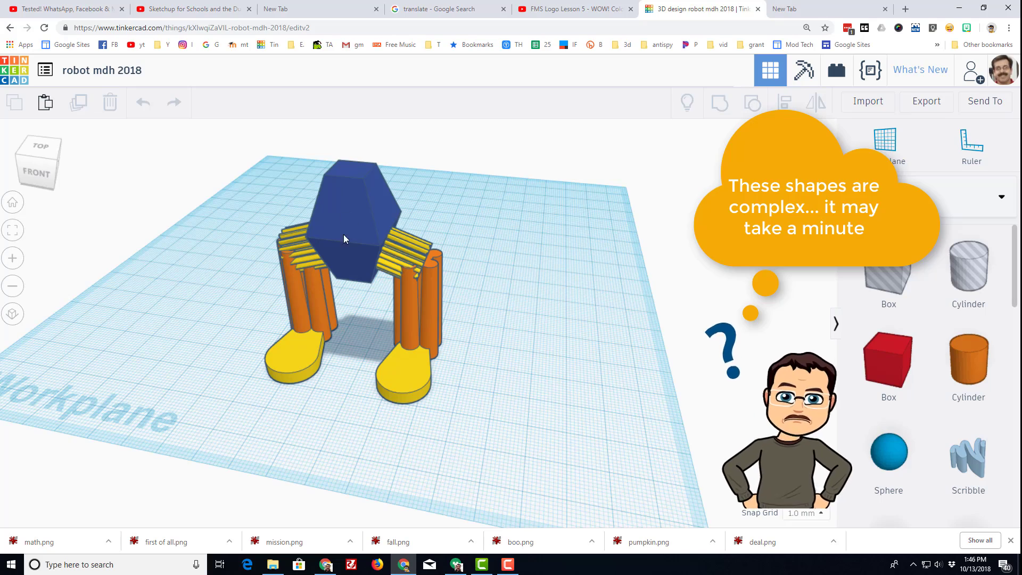
# - Place a temporary workplane on the upper right-side face of the robot's blue body
pyautogui.moveTo(357, 248)
pyautogui.mouseDown(button='right')
pyautogui.moveTo(391, 248)
pyautogui.moveTo(363, 249)
pyautogui.mouseUp(button='right')
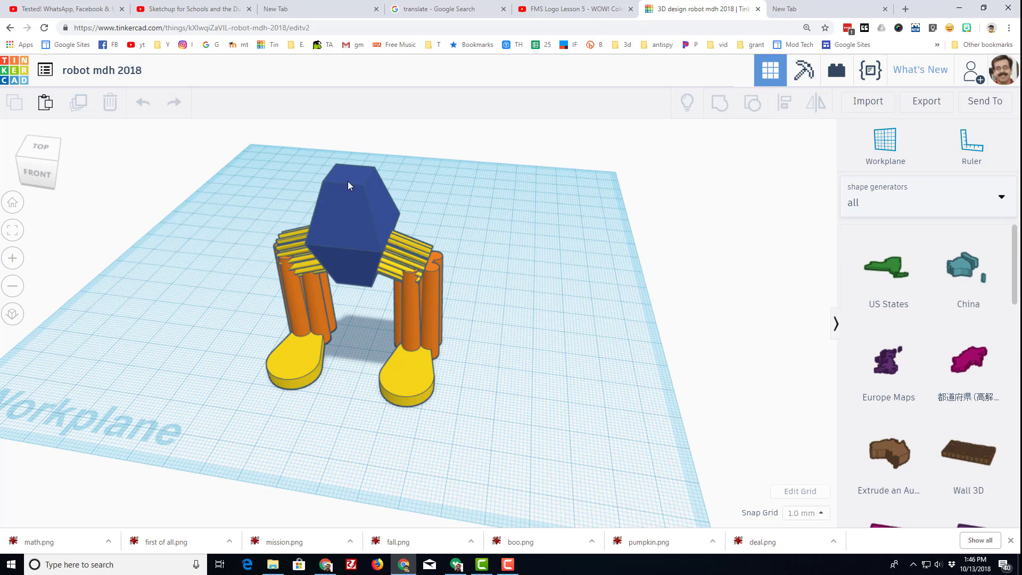
pyautogui.moveTo(384, 178); pyautogui.dragTo(408, 209, button='right')
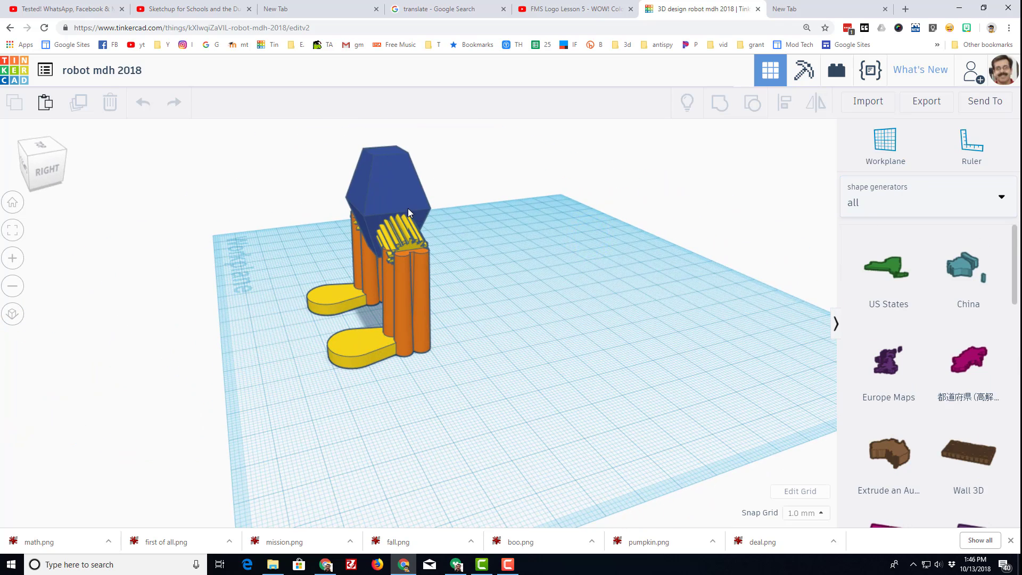
pyautogui.press('w')
pyautogui.click(393, 178)
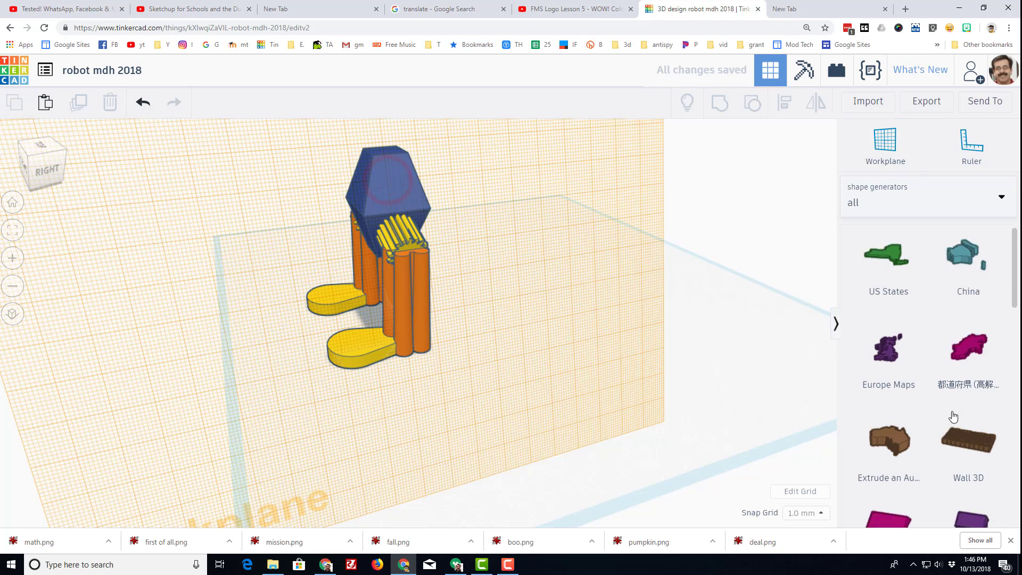
# - Place a limpet from the fourth page of shape generators on the body's upper right-side face and sink it partly into the body
pyautogui.scroll(-10, 951, 414)
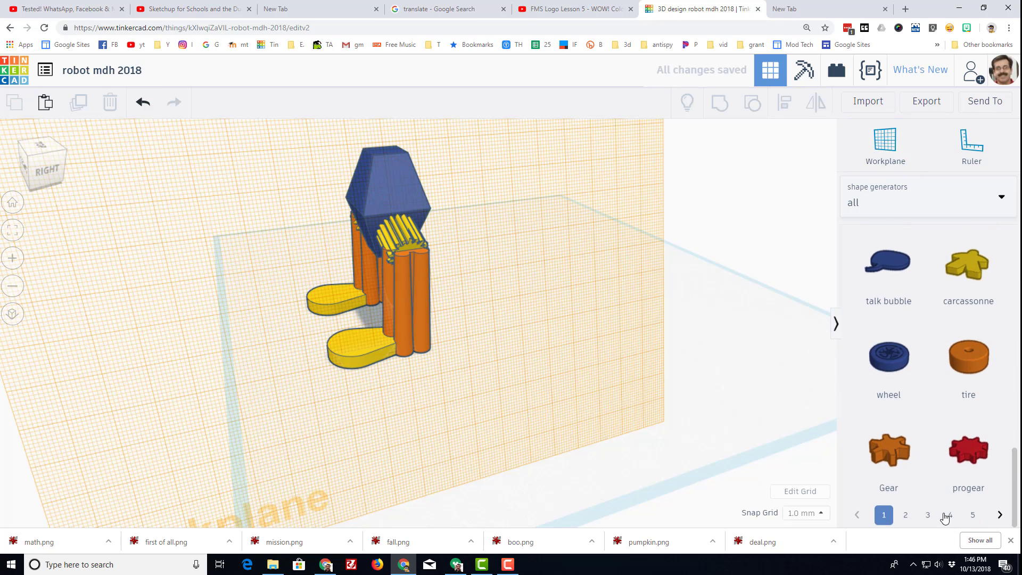
pyautogui.click(949, 516)
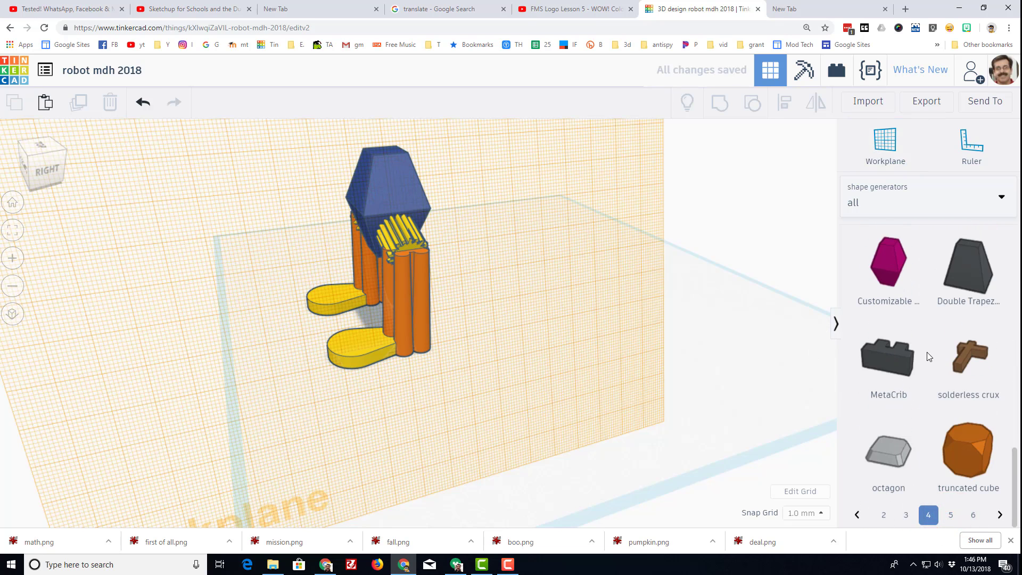
pyautogui.scroll(2, 932, 352)
pyautogui.scroll(-2, 931, 353)
pyautogui.scroll(9, 931, 352)
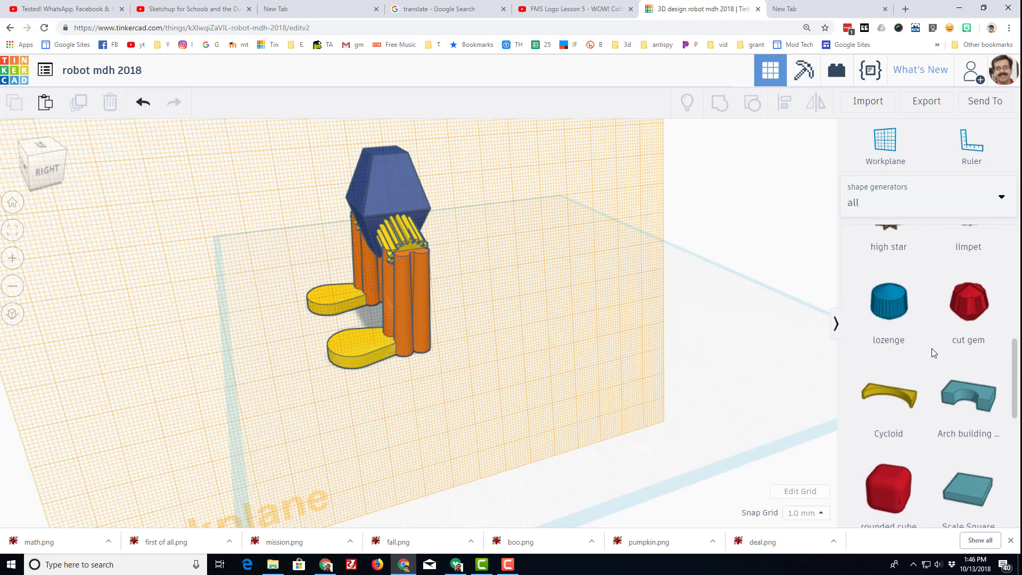
pyautogui.scroll(5, 931, 348)
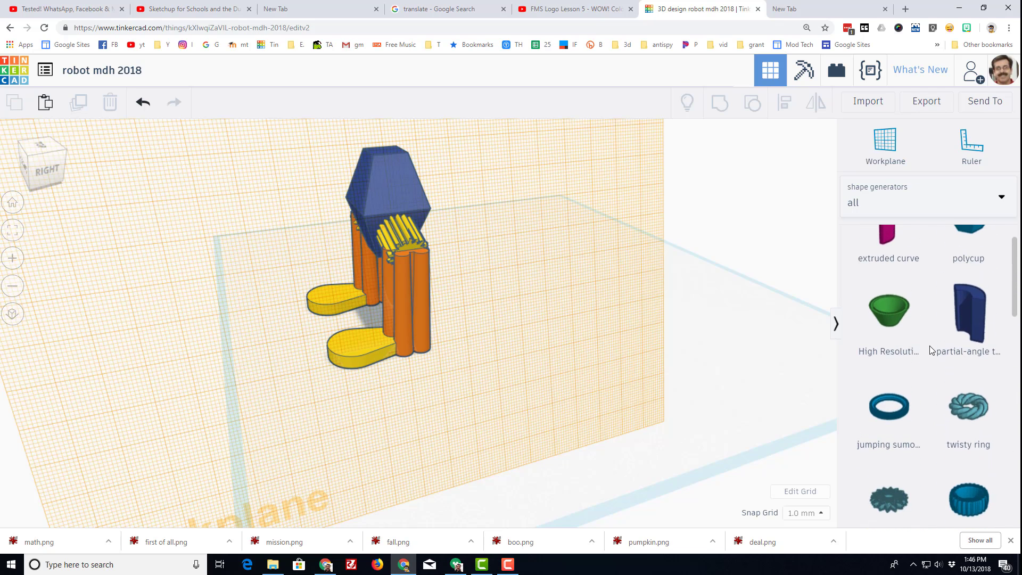
pyautogui.scroll(-5, 926, 342)
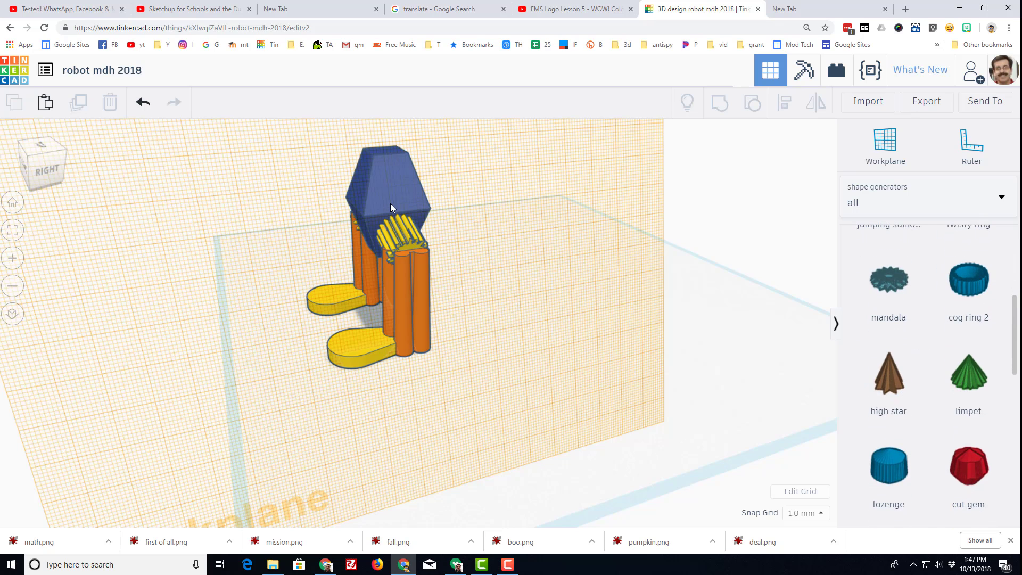
pyautogui.click(388, 182)
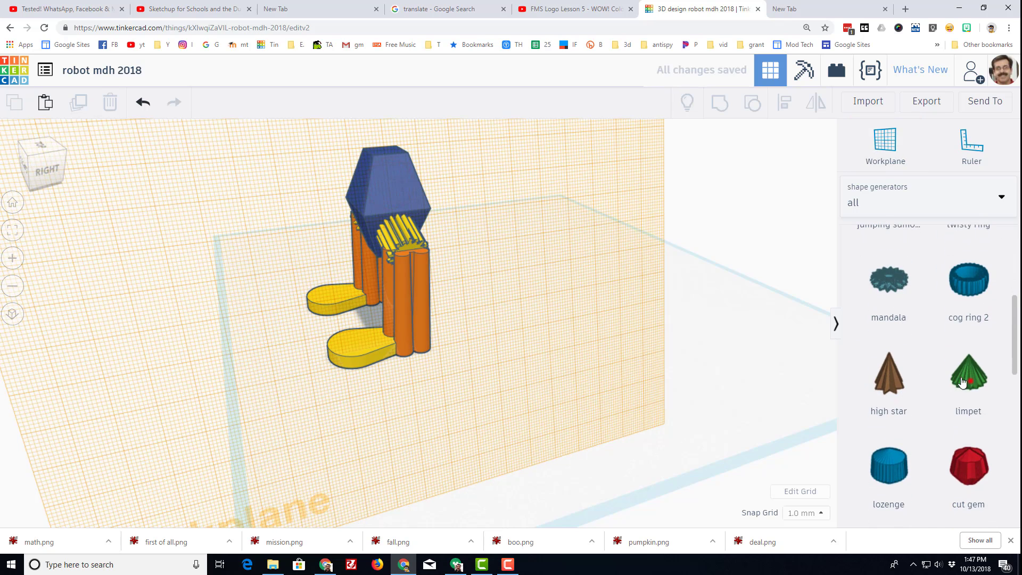
pyautogui.click(390, 188)
pyautogui.moveTo(308, 192); pyautogui.dragTo(517, 214, button='right')
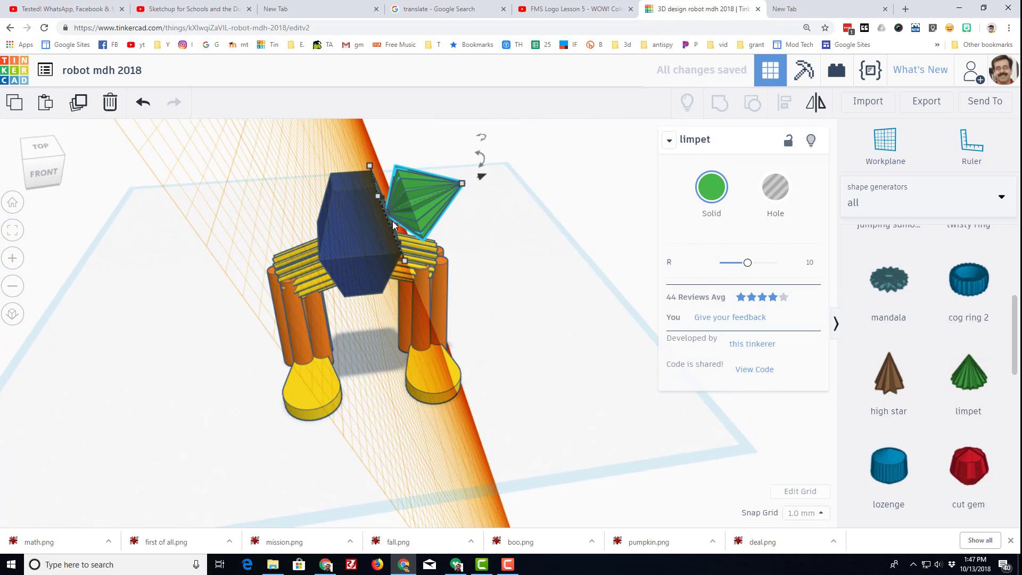
pyautogui.moveTo(482, 178); pyautogui.dragTo(460, 189)
# - Set a workplane on the body's upper left-side face, add a second limpet there and sink it 7 mm into the body
pyautogui.moveTo(470, 248); pyautogui.dragTo(420, 263, button='right')
pyautogui.click(356, 221)
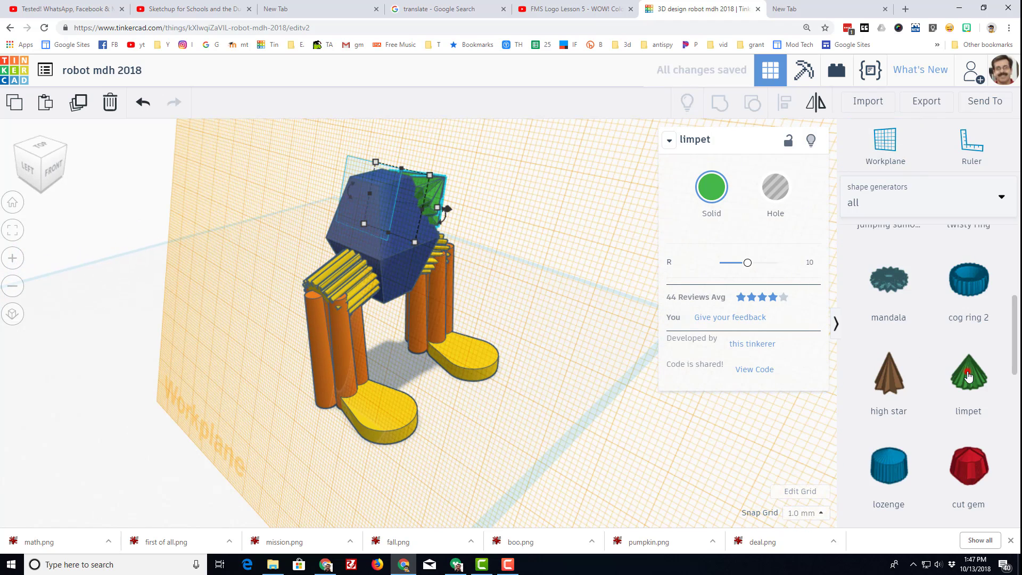
pyautogui.moveTo(968, 377); pyautogui.dragTo(377, 220)
pyautogui.moveTo(567, 270); pyautogui.dragTo(421, 247, button='right')
pyautogui.moveTo(229, 165); pyautogui.dragTo(261, 174)
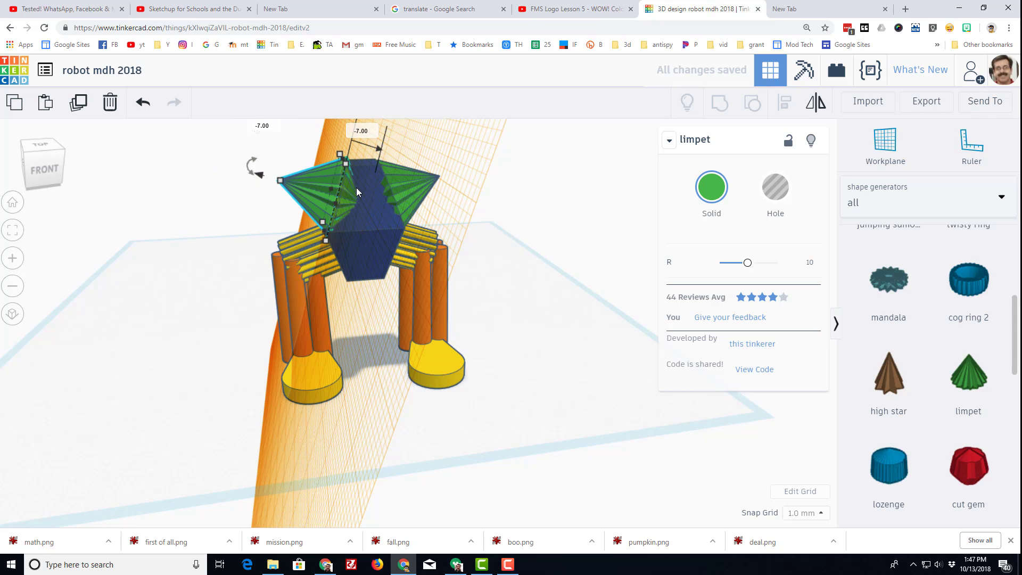
# - Return the workplane to the base grid and align both limpets at their tops and at their front-to-back centres
pyautogui.keyDown('shift'); pyautogui.click(424, 182); pyautogui.keyUp('shift')
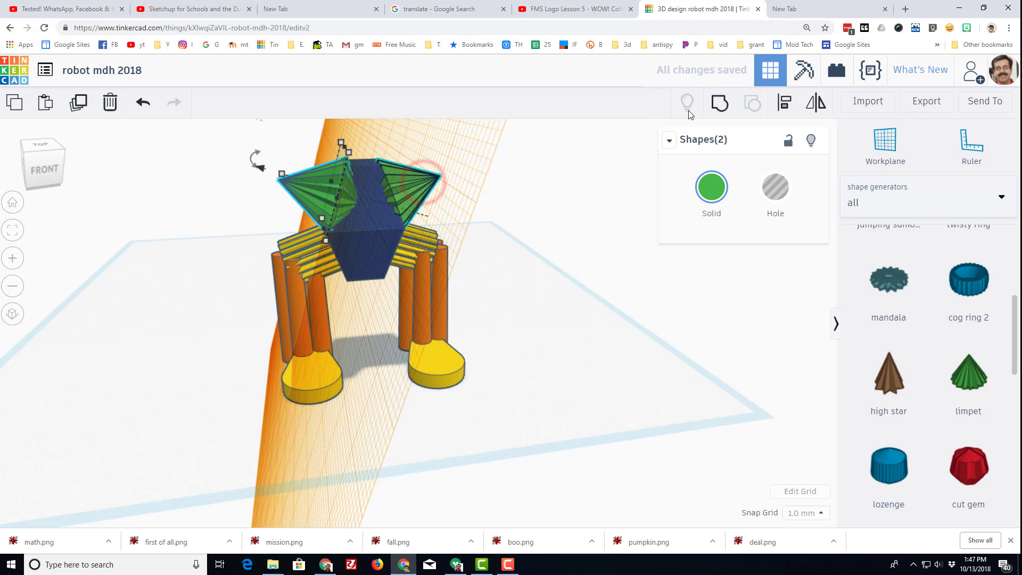
pyautogui.click(784, 102)
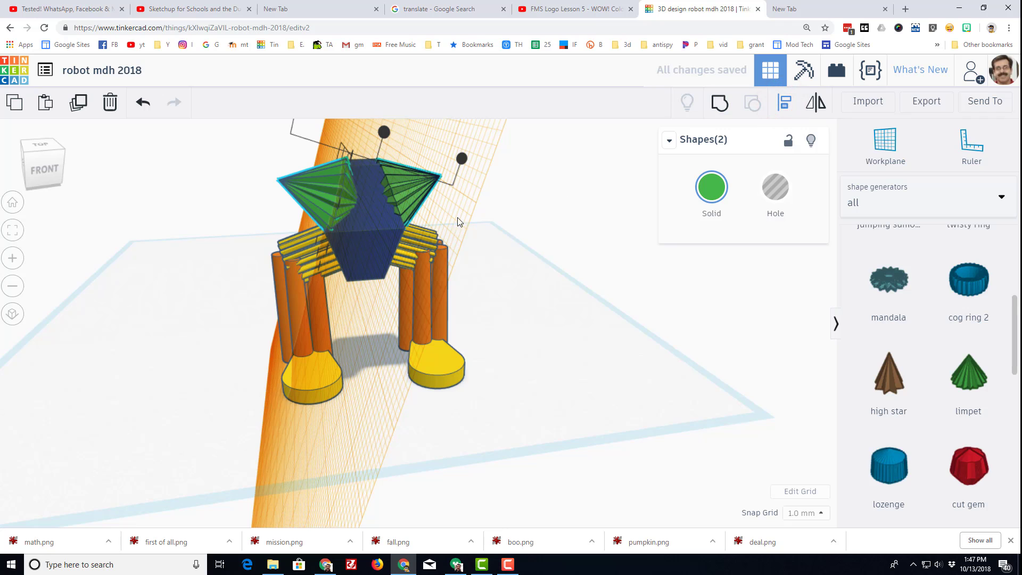
pyautogui.click(374, 420)
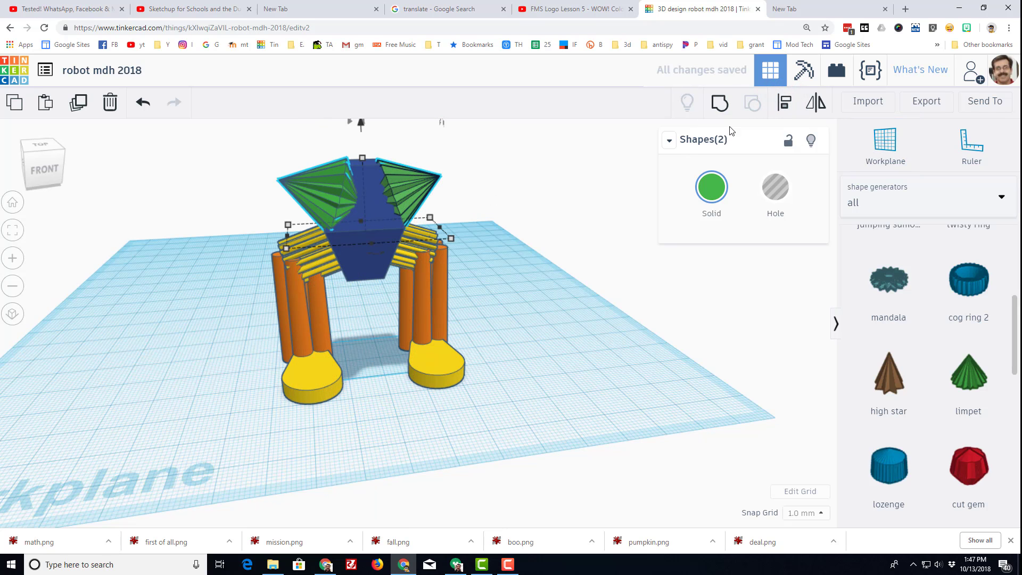
pyautogui.click(783, 102)
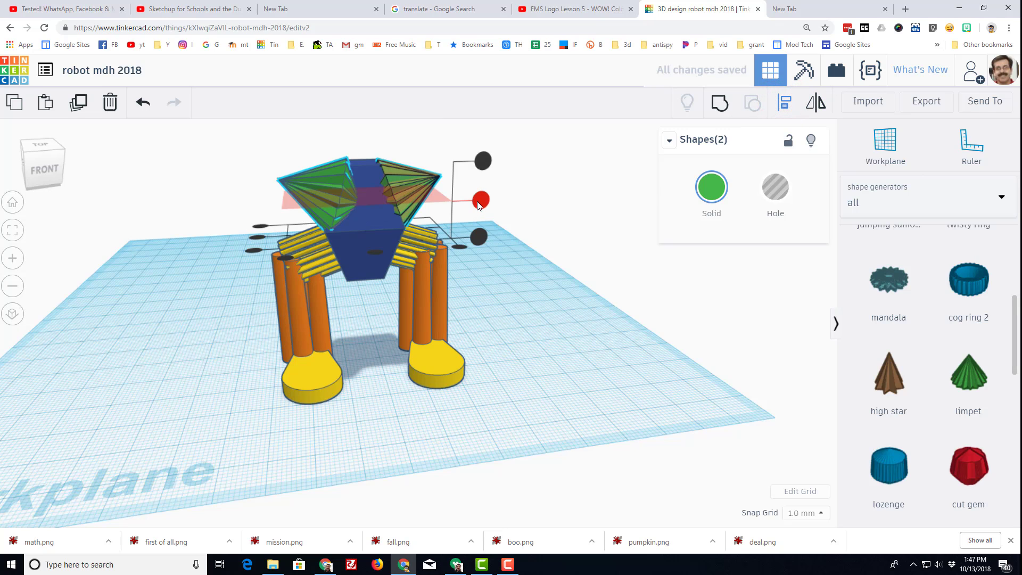
pyautogui.click(482, 161)
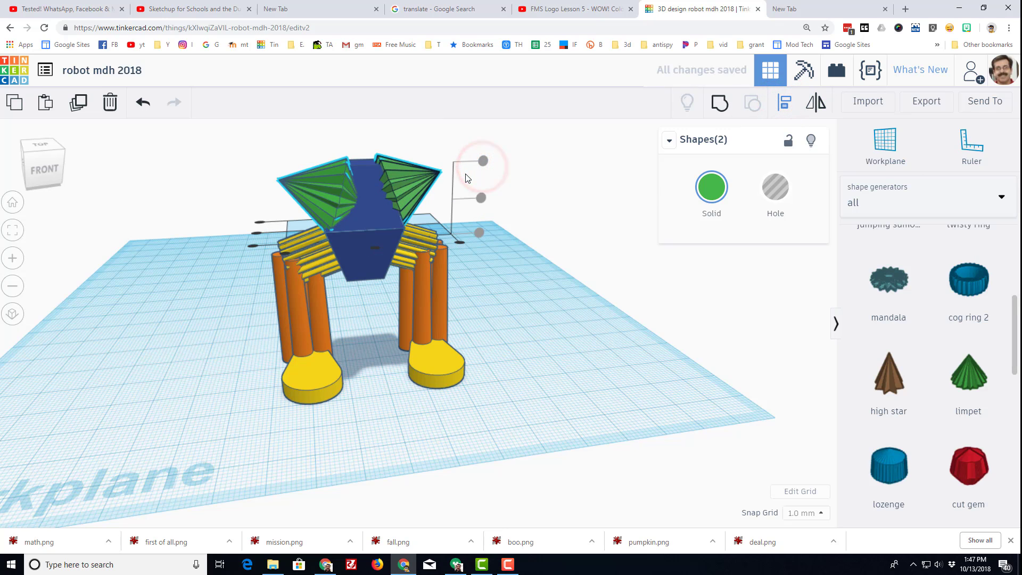
pyautogui.moveTo(204, 196); pyautogui.dragTo(417, 233, button='right')
pyautogui.click(439, 340)
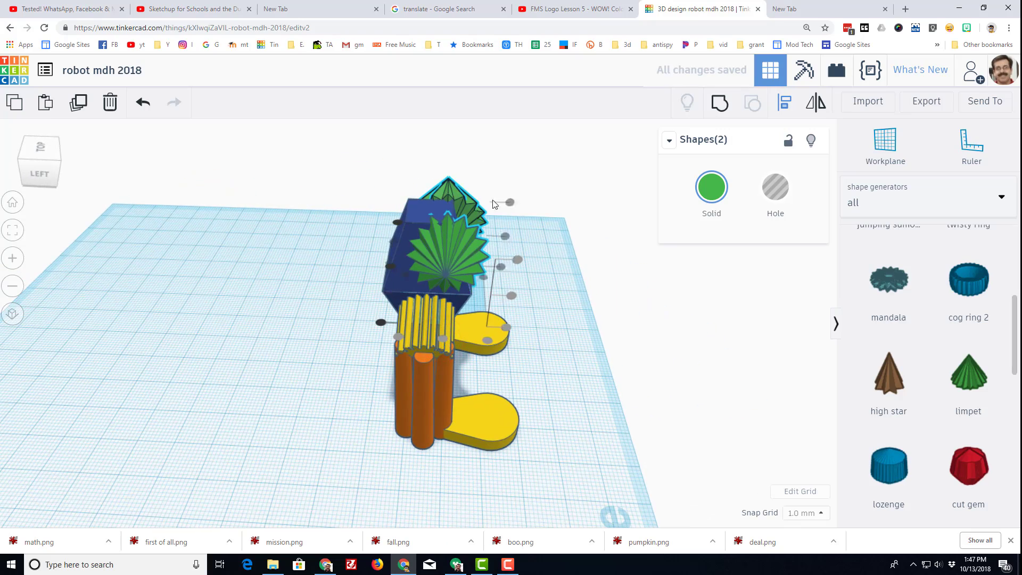
pyautogui.click(538, 191)
# - Move both limpets together slightly toward the back of the blue body and adjust their height
pyautogui.click(479, 251)
pyautogui.moveTo(478, 252); pyautogui.dragTo(471, 226, button='right')
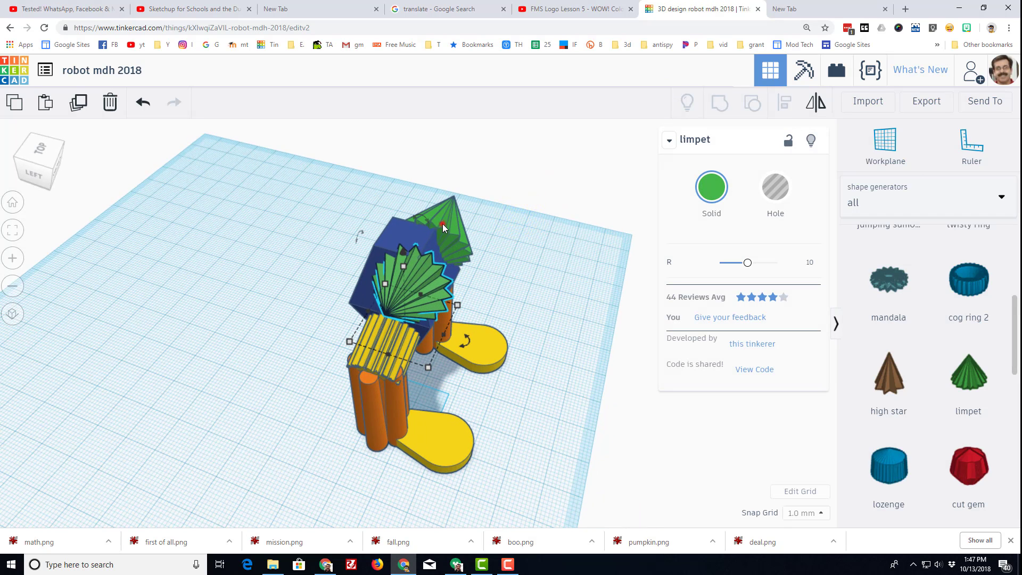
pyautogui.keyDown('shift'); pyautogui.click(443, 224); pyautogui.keyUp('shift')
pyautogui.press('Left')
pyautogui.press('Left')
pyautogui.press('Left')
pyautogui.press('Left')
pyautogui.press('Left')
pyautogui.press('Left')
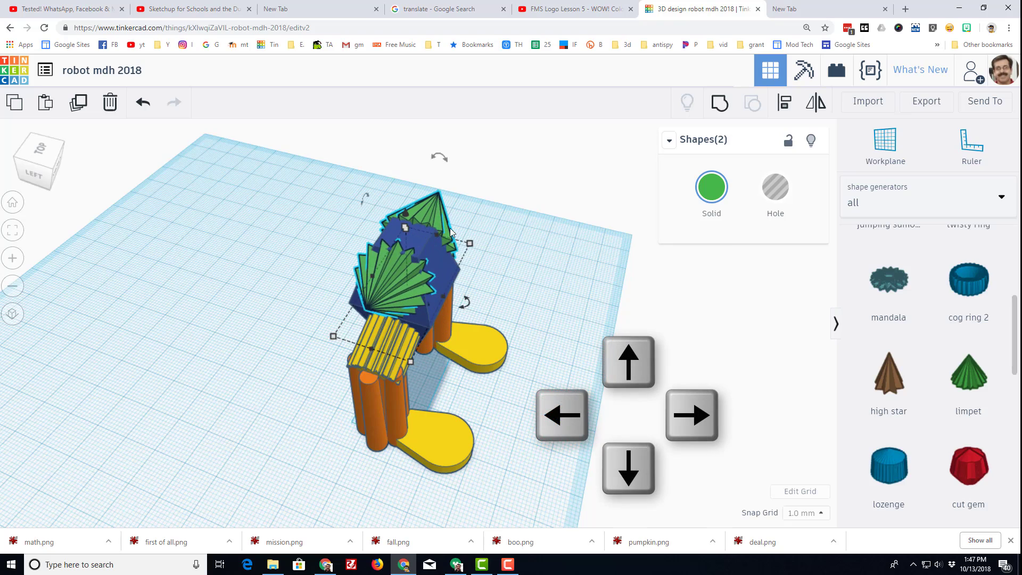
pyautogui.press('Right')
pyautogui.press('Right')
pyautogui.press('Left')
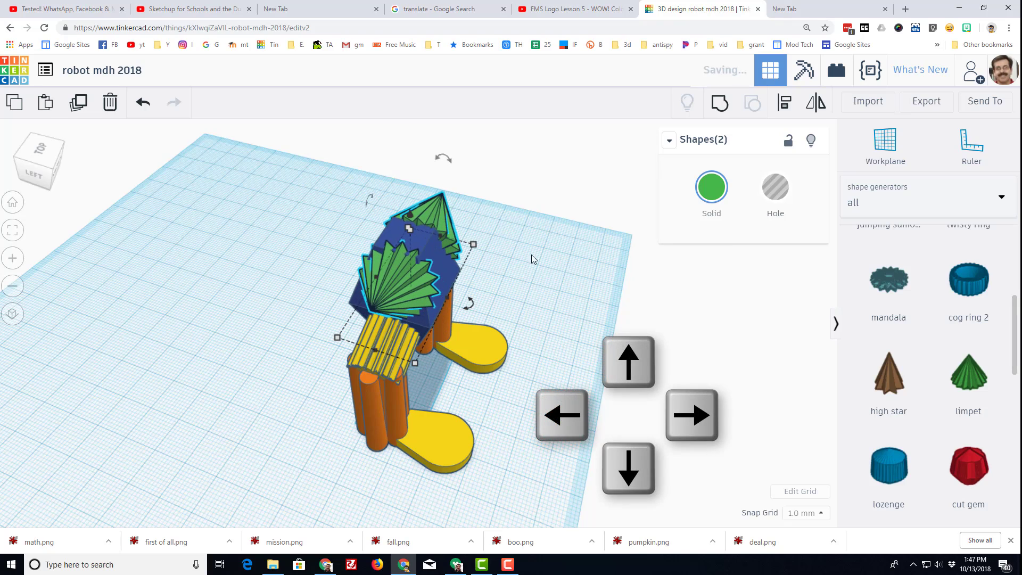
pyautogui.moveTo(587, 298); pyautogui.dragTo(394, 251, button='right')
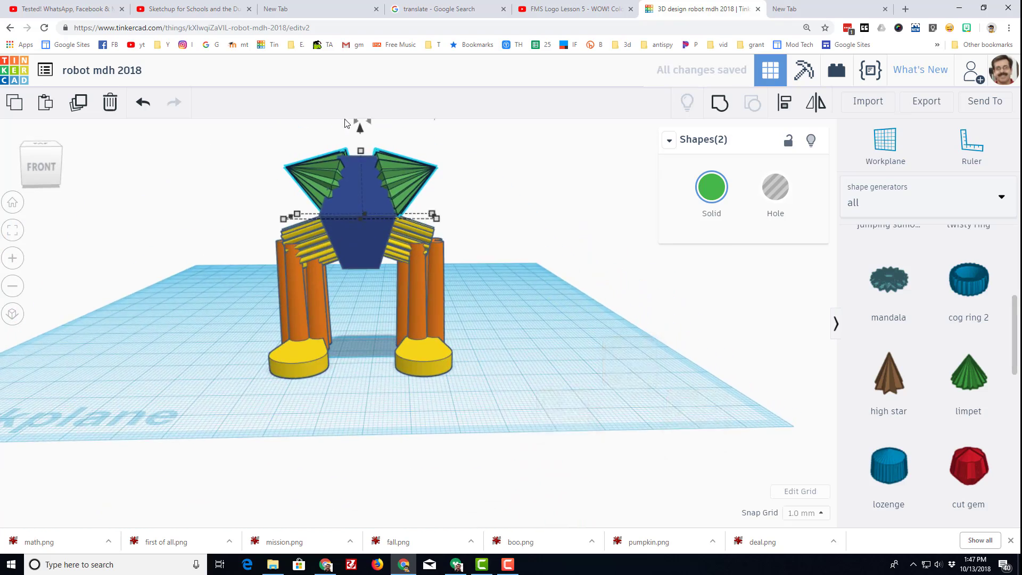
pyautogui.moveTo(360, 130); pyautogui.dragTo(361, 132)
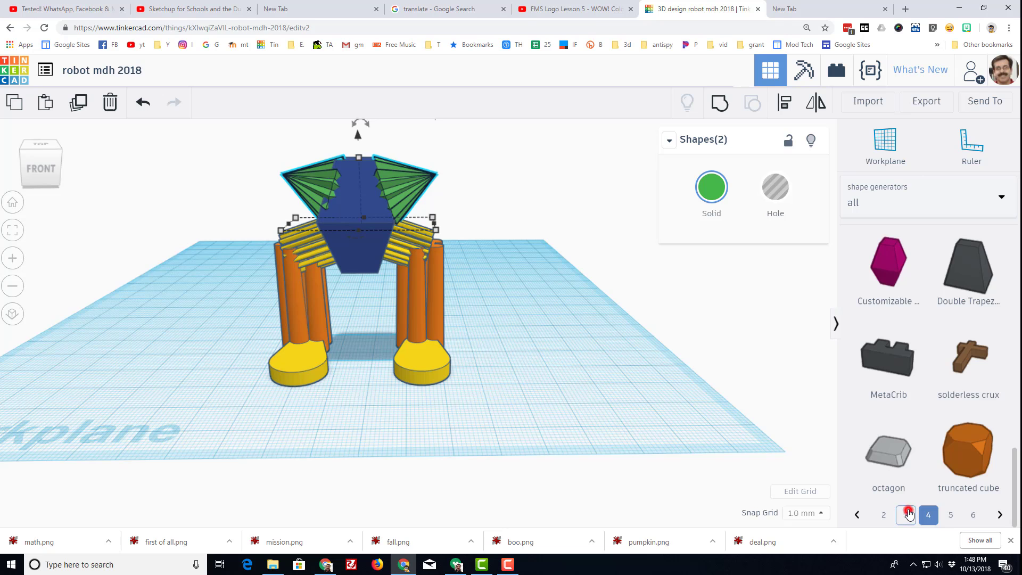
# - Place a donut slice from the third page of shape generators on the workplane beside the robot and rotate it upright
pyautogui.click(909, 514)
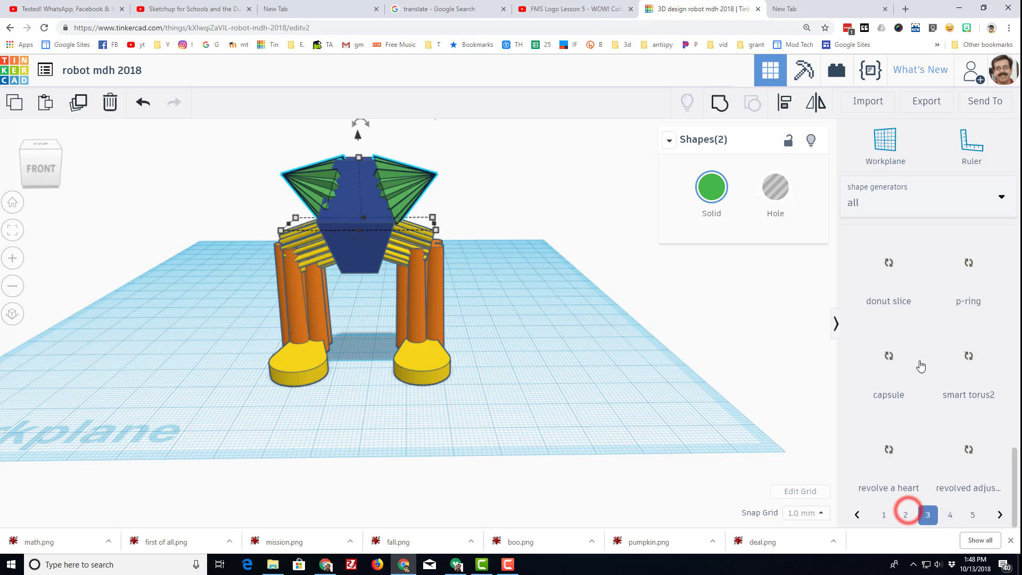
pyautogui.scroll(5, 898, 372)
pyautogui.scroll(-1, 898, 371)
pyautogui.moveTo(497, 209); pyautogui.dragTo(419, 194, button='right')
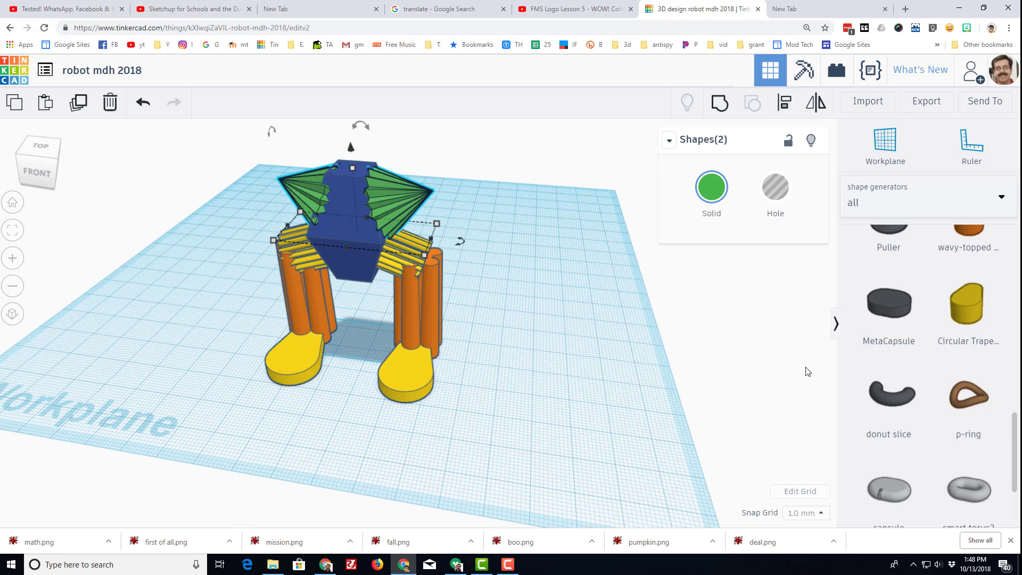
pyautogui.moveTo(884, 398); pyautogui.dragTo(517, 369)
pyautogui.moveTo(574, 385); pyautogui.dragTo(385, 349, button='right')
pyautogui.moveTo(384, 350); pyautogui.dragTo(412, 358)
pyautogui.moveTo(334, 391); pyautogui.dragTo(496, 382, button='right')
pyautogui.moveTo(520, 320); pyautogui.dragTo(541, 383)
# - Raise the donut slice to 46 mm above the workplane and position it as an upward-curving arm at the right limpet's tip
pyautogui.moveTo(511, 307); pyautogui.dragTo(524, 127)
pyautogui.press('Left')
pyautogui.press('Left')
pyautogui.press('Left')
pyautogui.press('Left')
pyautogui.press('Left')
pyautogui.press('Left')
pyautogui.press('Left')
pyautogui.press('Left')
pyautogui.moveTo(555, 173); pyautogui.dragTo(567, 212, button='right')
pyautogui.press('Up')
pyautogui.press('Up')
pyautogui.press('Up')
pyautogui.press('Up')
pyautogui.press('Up')
pyautogui.press('Up')
pyautogui.press('Up')
pyautogui.press('Left')
pyautogui.press('Left')
pyautogui.press('Left')
pyautogui.press('Left')
pyautogui.moveTo(437, 139); pyautogui.dragTo(439, 113)
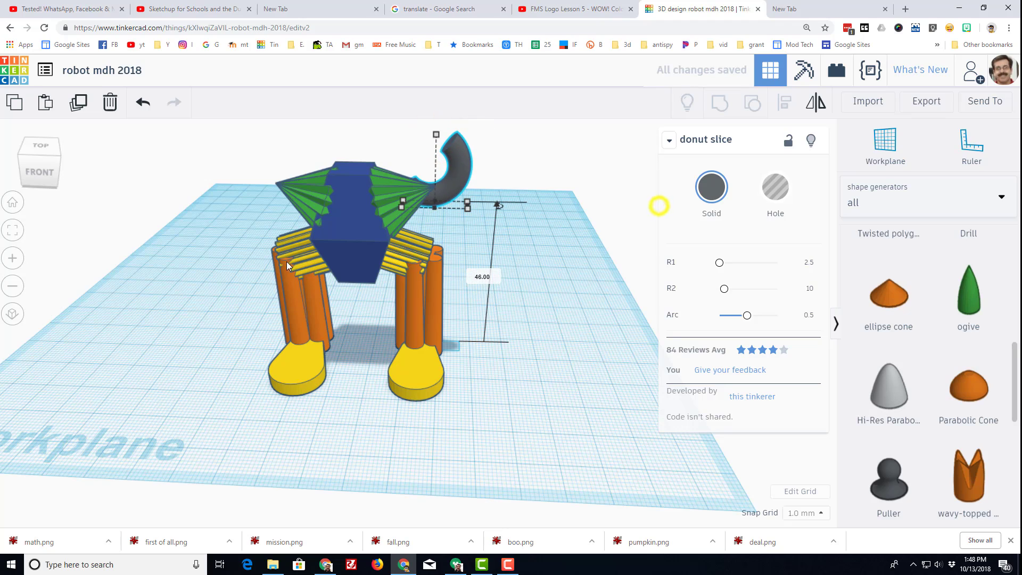
pyautogui.moveTo(580, 222); pyautogui.dragTo(410, 229, button='right')
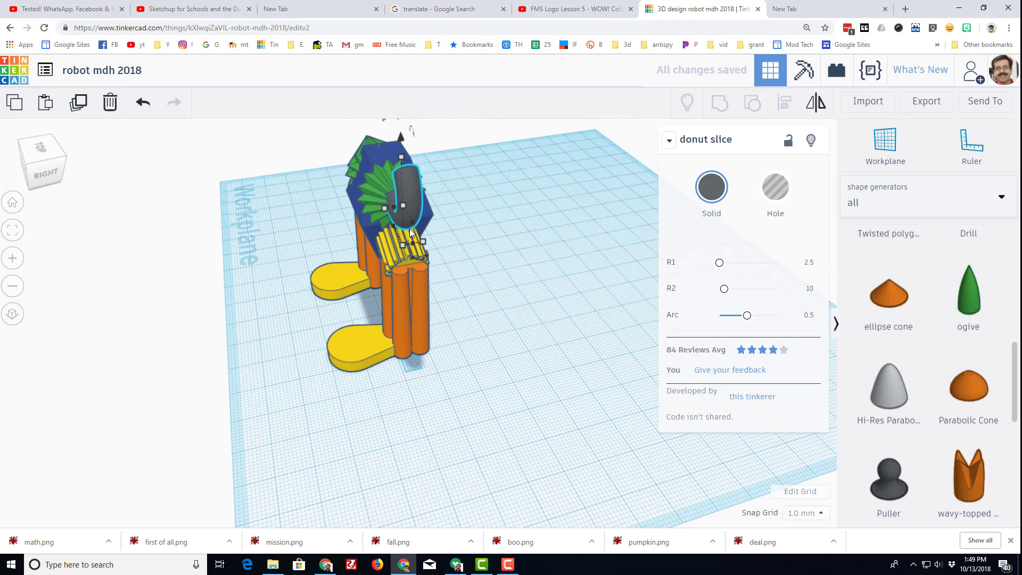
pyautogui.moveTo(113, 231); pyautogui.dragTo(459, 179, button='right')
pyautogui.click(522, 151)
# - Duplicate the donut slice arm and move the copy across to the left limpet's tip
pyautogui.click(466, 168)
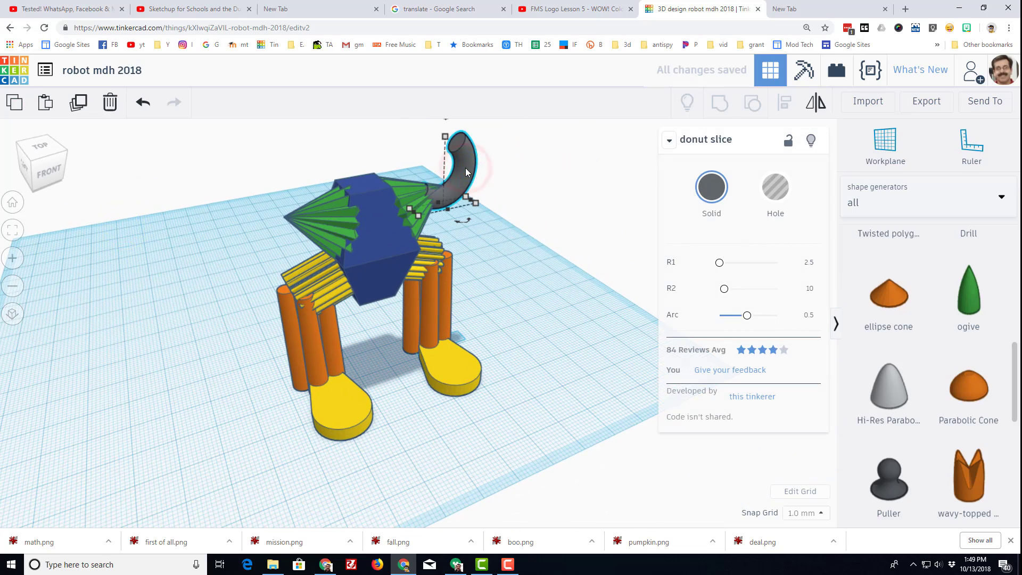
pyautogui.hotkey('ctrl', 'd')
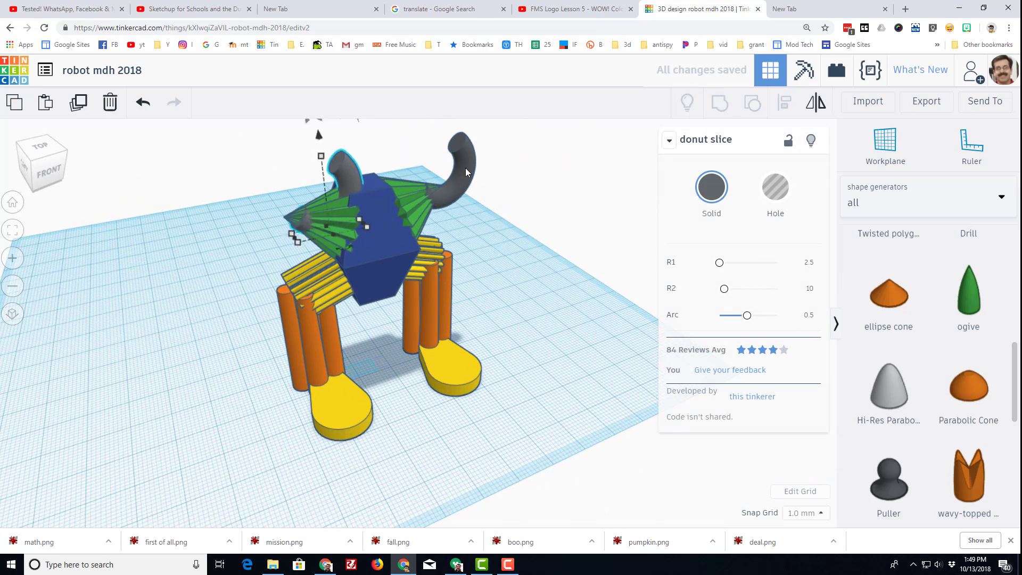
pyautogui.press('Left')
pyautogui.press('Left')
pyautogui.press('Left')
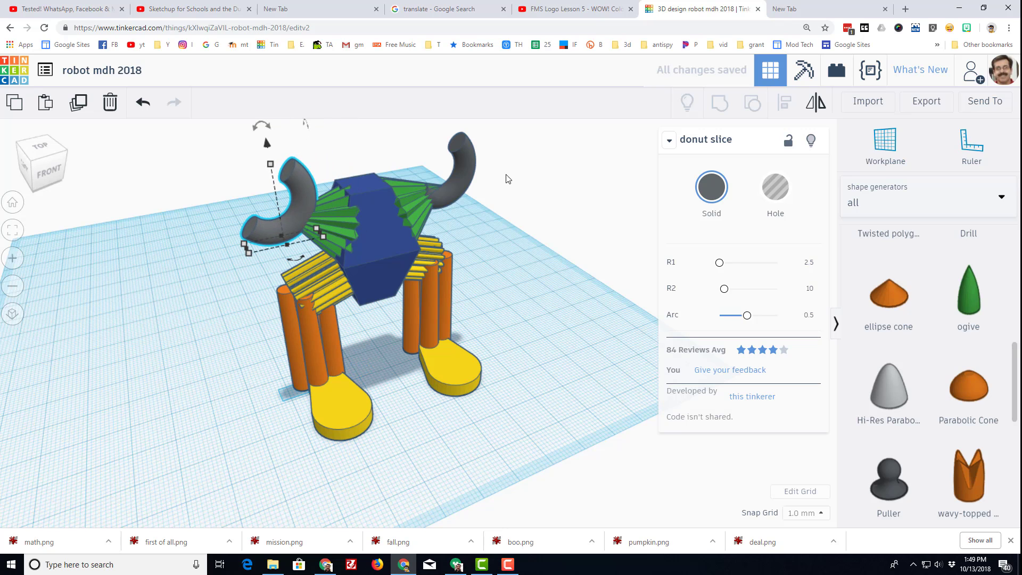
# - Rotate the copied donut slice so the arm arches downward and lower it to 34 mm above the workplane
pyautogui.moveTo(261, 126); pyautogui.dragTo(330, 336)
pyautogui.moveTo(170, 254); pyautogui.dragTo(195, 225, button='right')
pyautogui.scroll(-3, 195, 225)
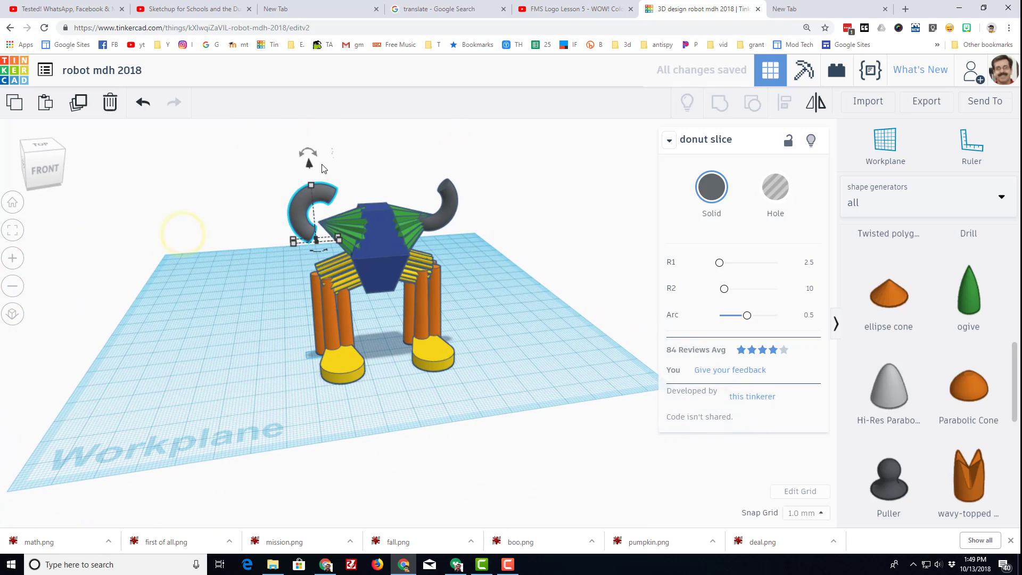
pyautogui.moveTo(311, 168); pyautogui.dragTo(312, 201)
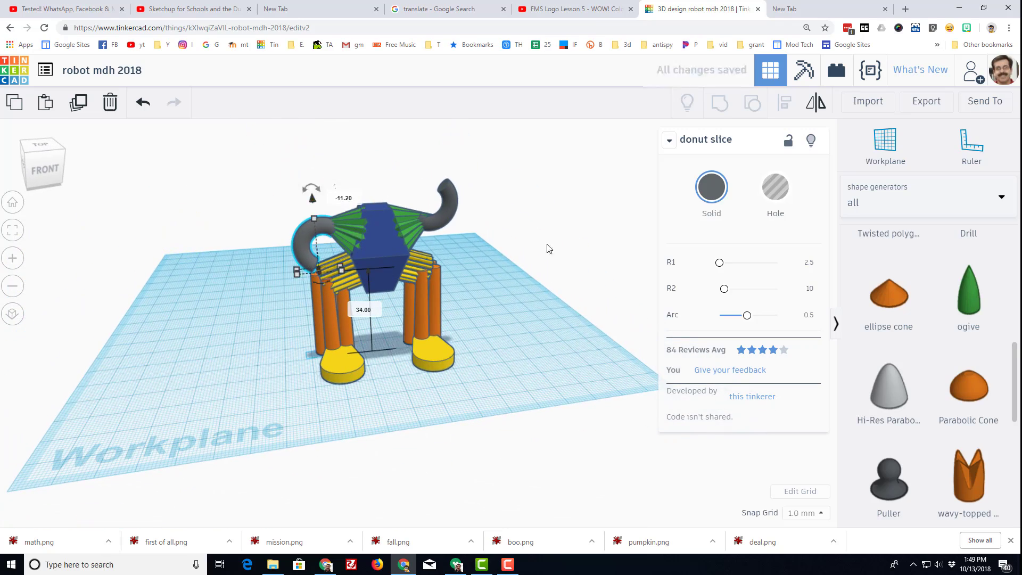
pyautogui.moveTo(547, 250); pyautogui.dragTo(519, 246, button='right')
# - Set a workplane on the back of the blue body and place a butterfly from the second page of shape generators on it
pyautogui.scroll(-8, 932, 291)
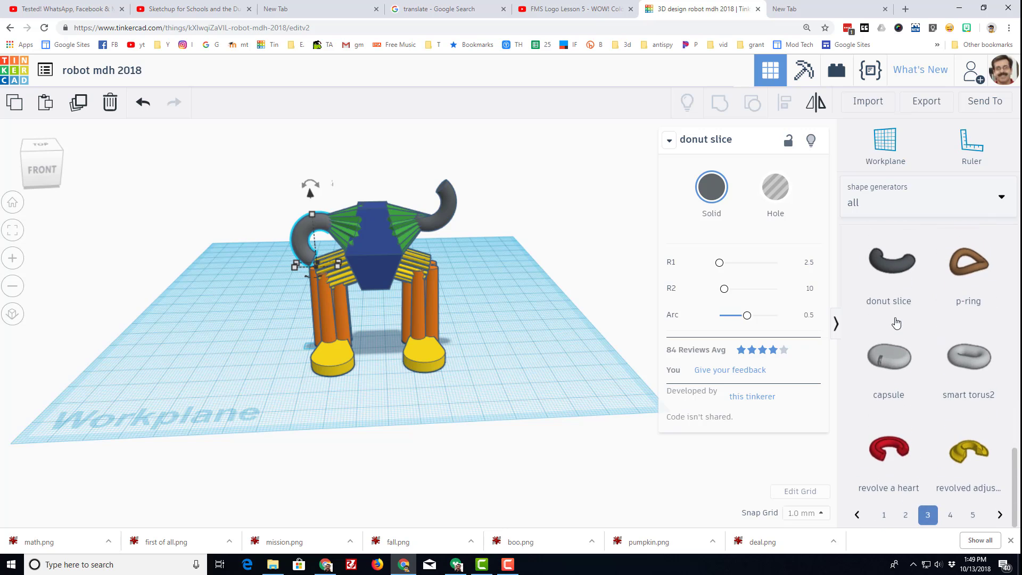
pyautogui.click(885, 515)
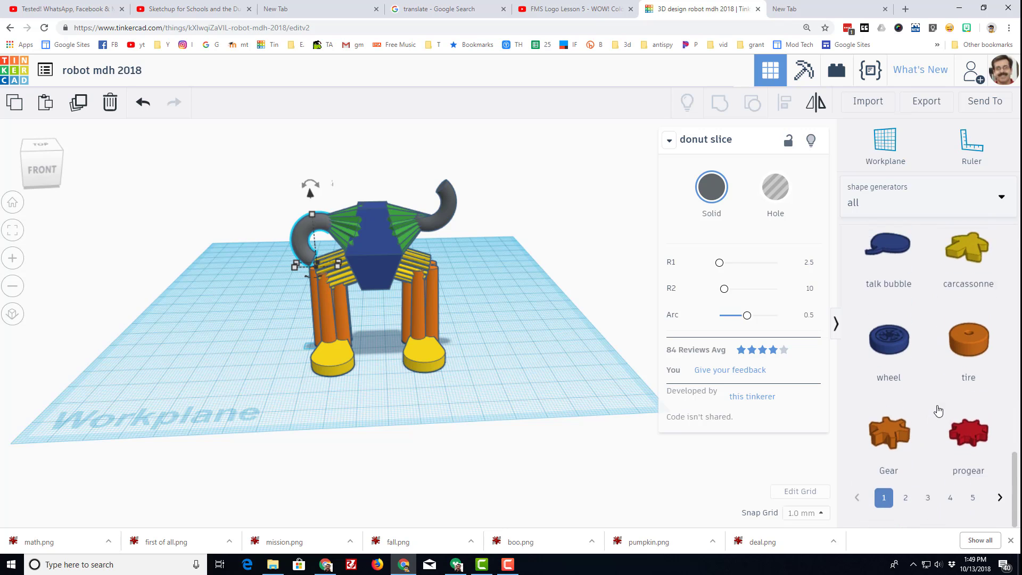
pyautogui.scroll(10, 934, 413)
pyautogui.scroll(-10, 939, 404)
pyautogui.click(907, 514)
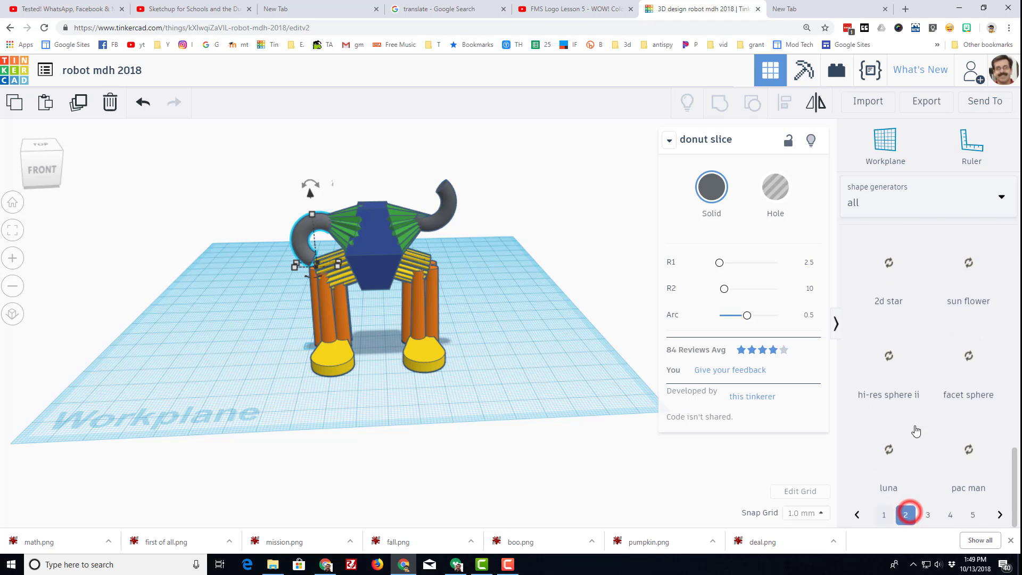
pyautogui.scroll(4, 925, 434)
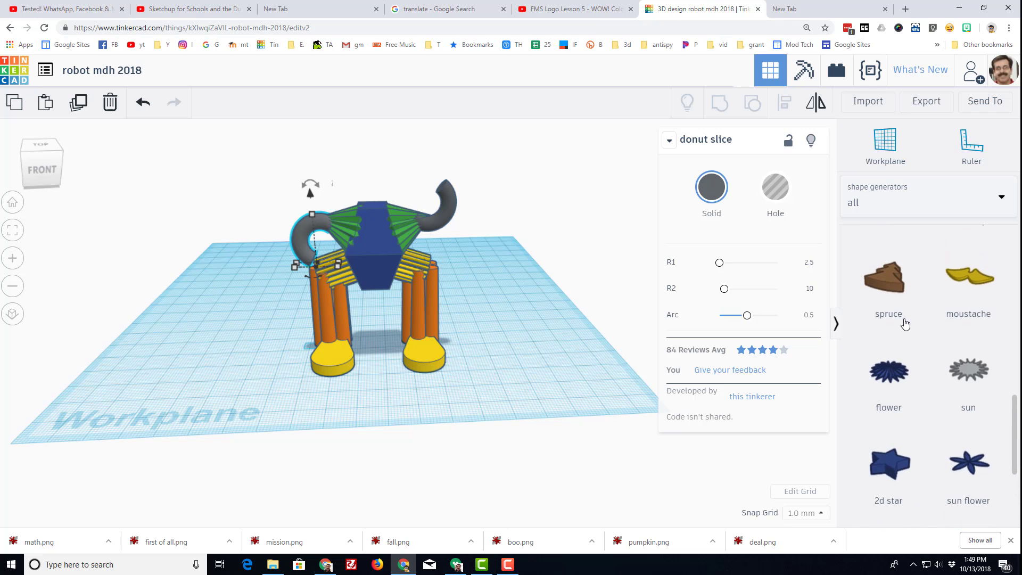
pyautogui.scroll(2, 922, 319)
pyautogui.scroll(3, 921, 319)
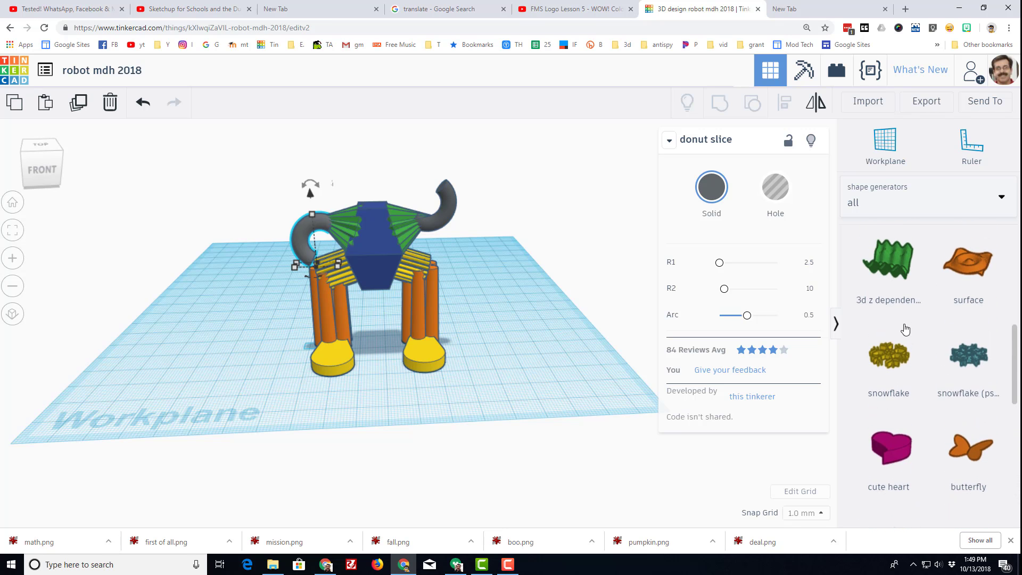
pyautogui.moveTo(499, 272); pyautogui.dragTo(439, 271, button='right')
pyautogui.press('w')
pyautogui.click(463, 235)
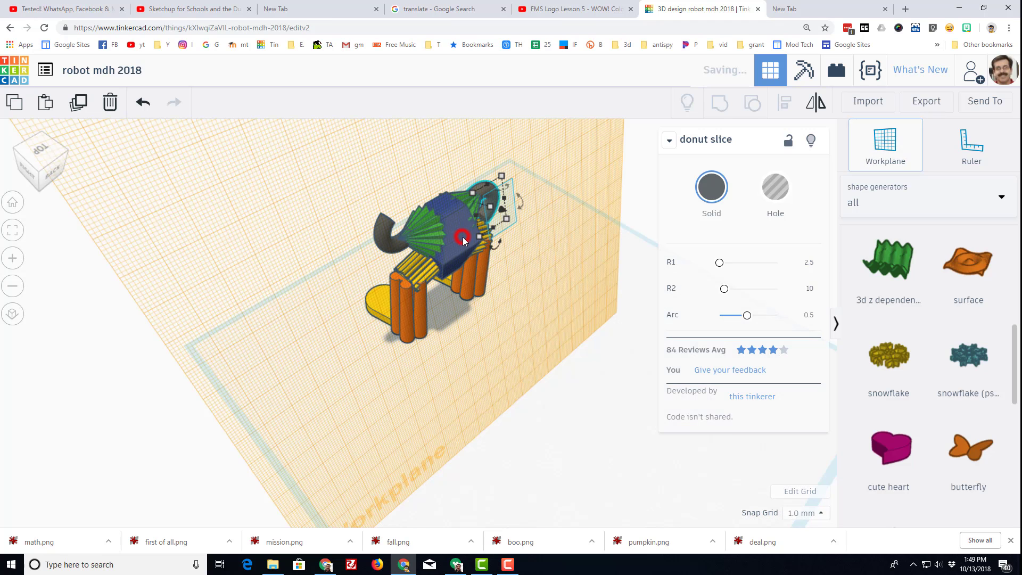
pyautogui.moveTo(961, 461); pyautogui.dragTo(473, 331)
# - Scale the butterfly wings proportionally about their center to 60 by 54.12 mm
pyautogui.moveTo(473, 331); pyautogui.dragTo(566, 274, button='right')
pyautogui.moveTo(504, 304); pyautogui.dragTo(472, 262, button='right')
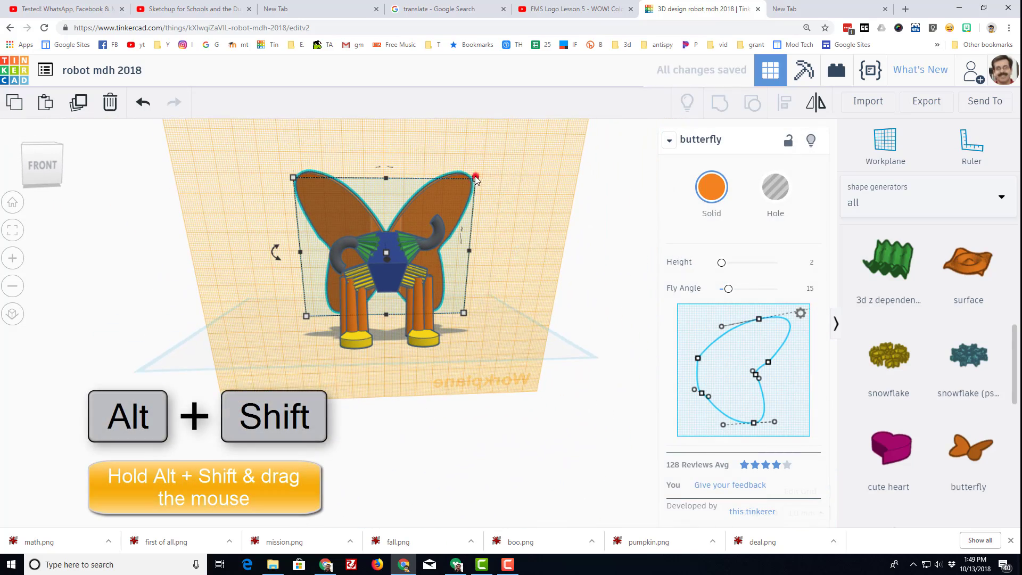
pyautogui.keyDown('alt'); pyautogui.keyDown('shift'); pyautogui.moveTo(475, 178); pyautogui.dragTo(444, 202); pyautogui.keyUp('shift'); pyautogui.keyUp('alt')
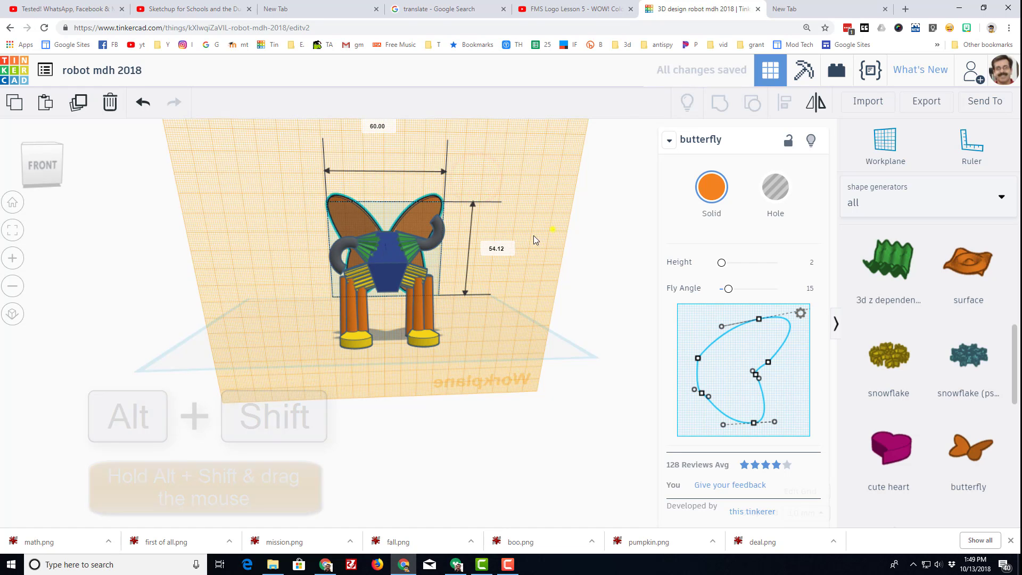
pyautogui.moveTo(500, 250); pyautogui.dragTo(536, 270, button='right')
# - Set a workplane on top of the blue body and place a truncated cuboctahedron from the fifth page of shape generators as the head
pyautogui.scroll(4, 886, 319)
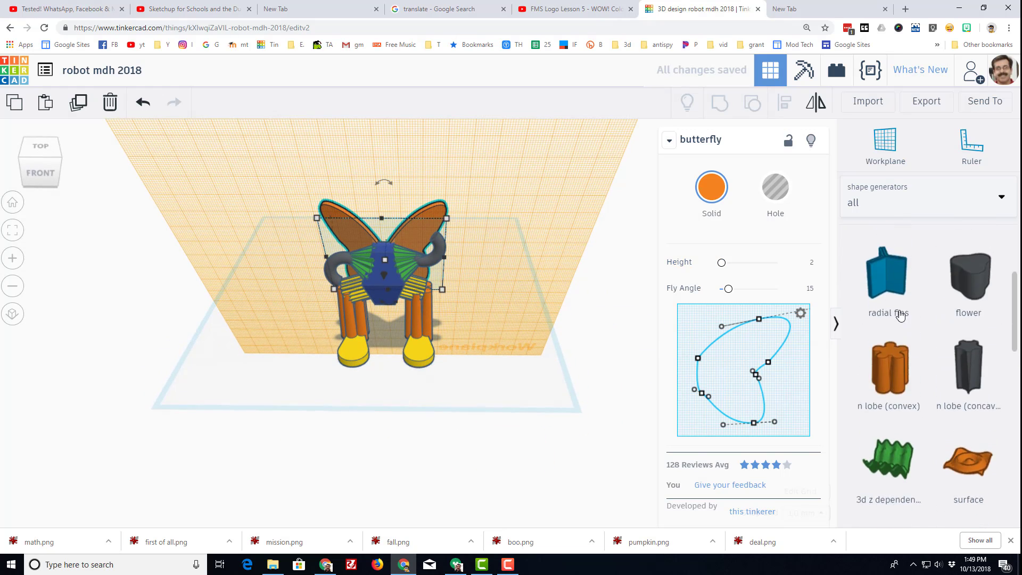
pyautogui.scroll(4, 900, 315)
pyautogui.scroll(-3, 900, 314)
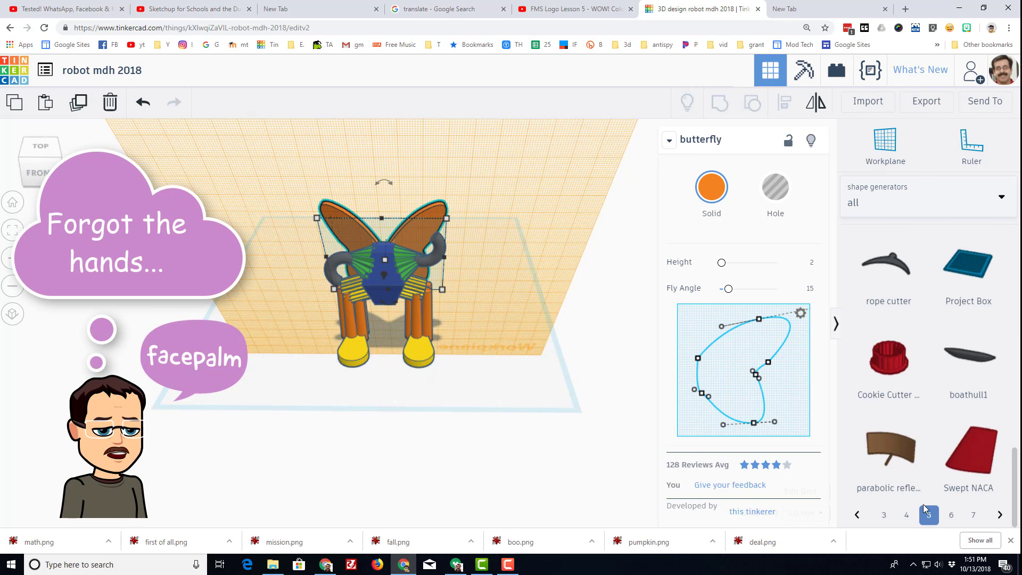
pyautogui.scroll(10, 953, 425)
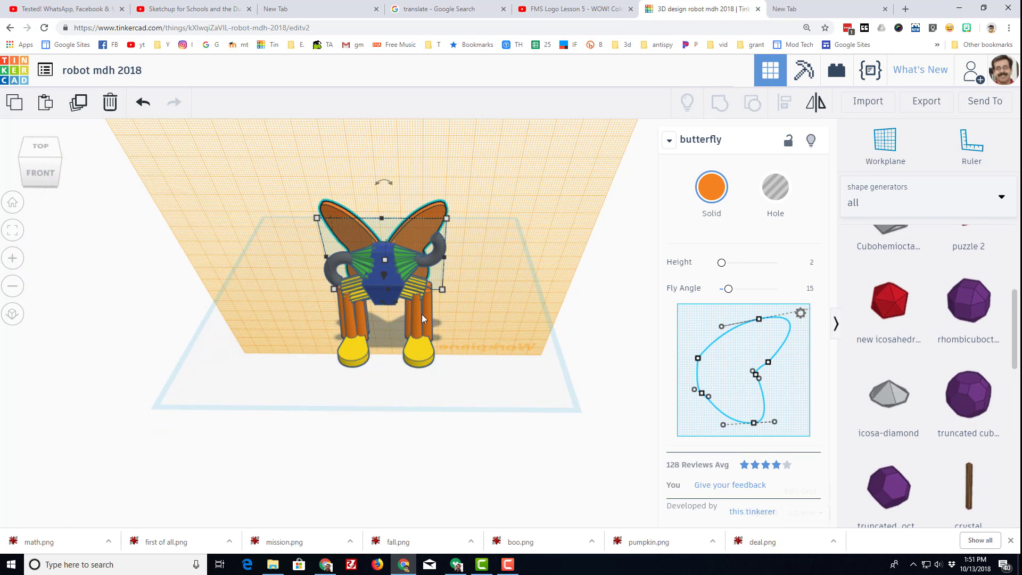
pyautogui.press('w')
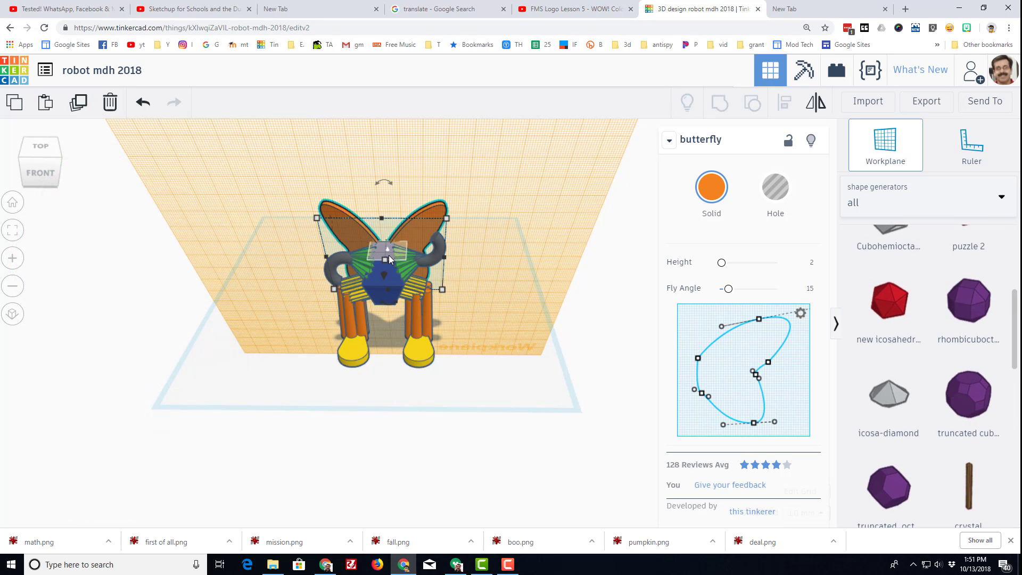
pyautogui.click(384, 248)
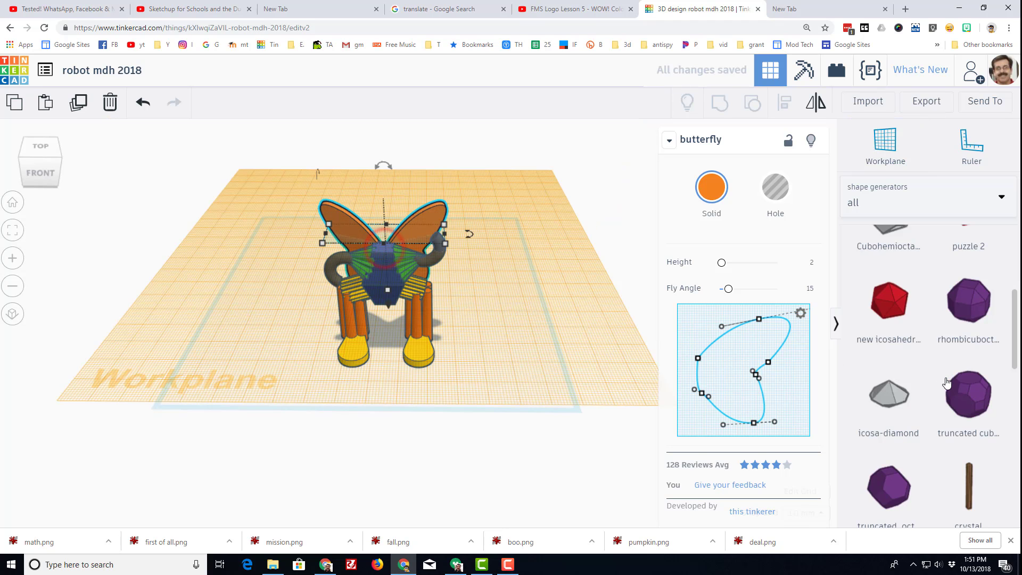
pyautogui.click(976, 407)
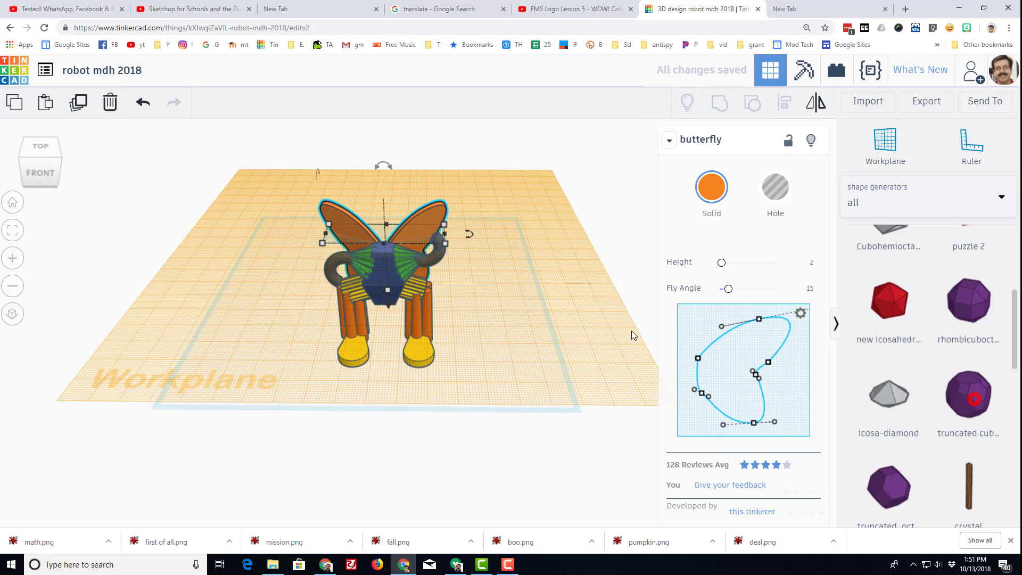
pyautogui.click(384, 255)
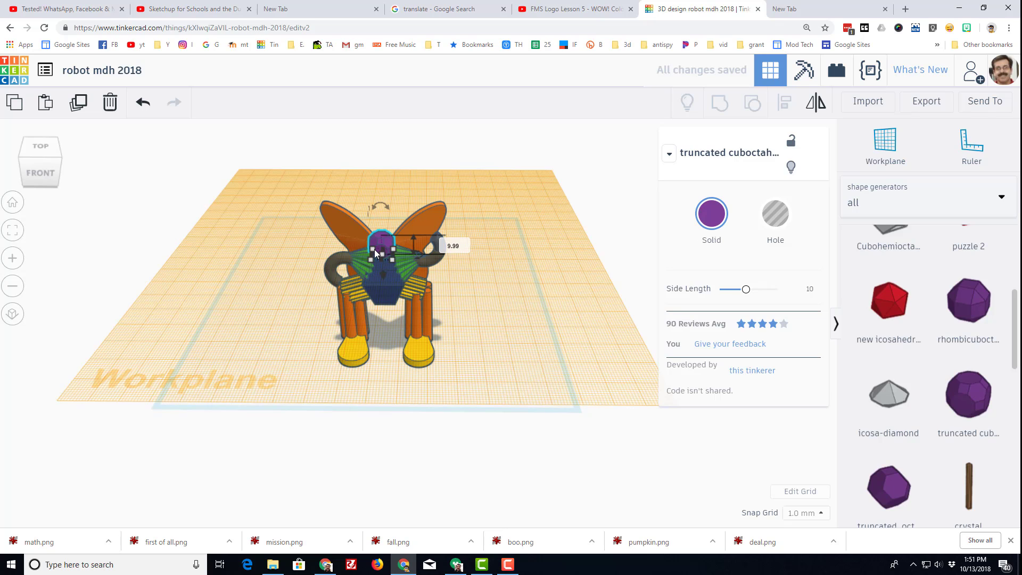
# - Scale the truncated cuboctahedron proportionally to 24.99 mm and center it above the body
pyautogui.moveTo(374, 248); pyautogui.dragTo(365, 235)
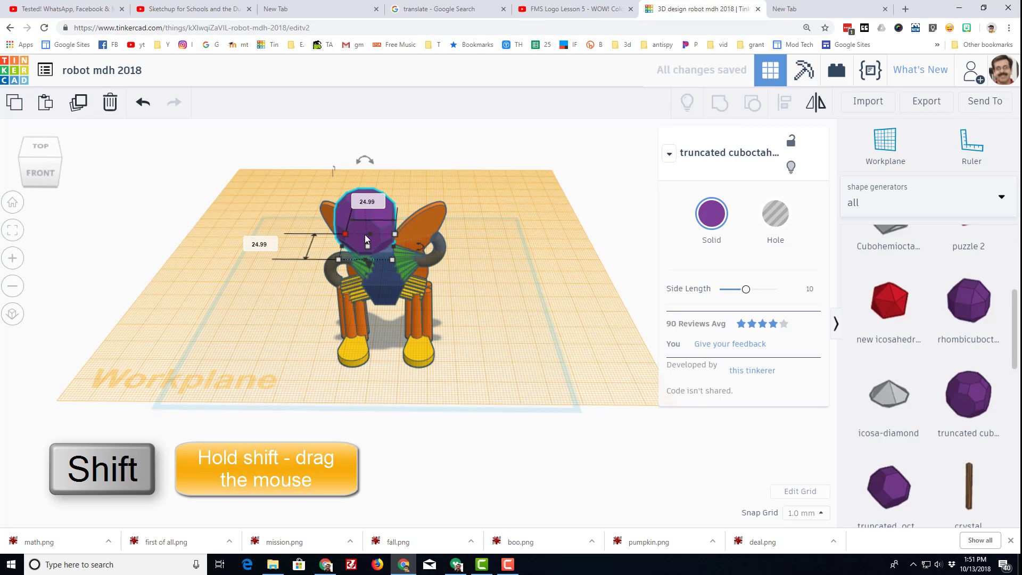
pyautogui.press('Right')
pyautogui.press('Right')
pyautogui.press('Right')
pyautogui.press('Right')
pyautogui.press('Right')
pyautogui.press('Right')
pyautogui.press('Right')
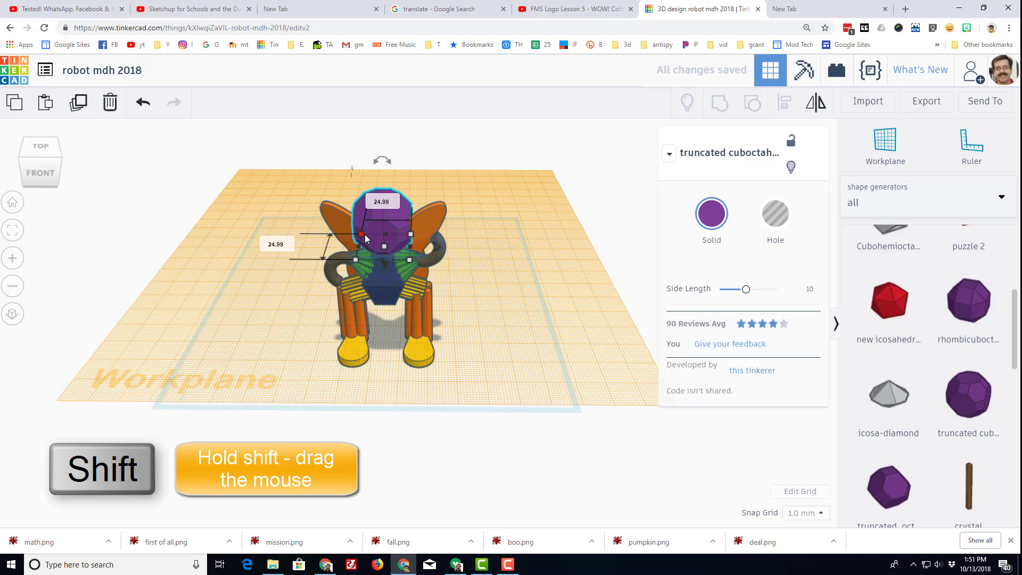
pyautogui.moveTo(554, 290); pyautogui.dragTo(298, 353, button='right')
pyautogui.scroll(3, 344, 324)
pyautogui.keyDown('shift'); pyautogui.moveTo(344, 323); pyautogui.dragTo(459, 286, button='right'); pyautogui.keyUp('shift')
pyautogui.press('Left')
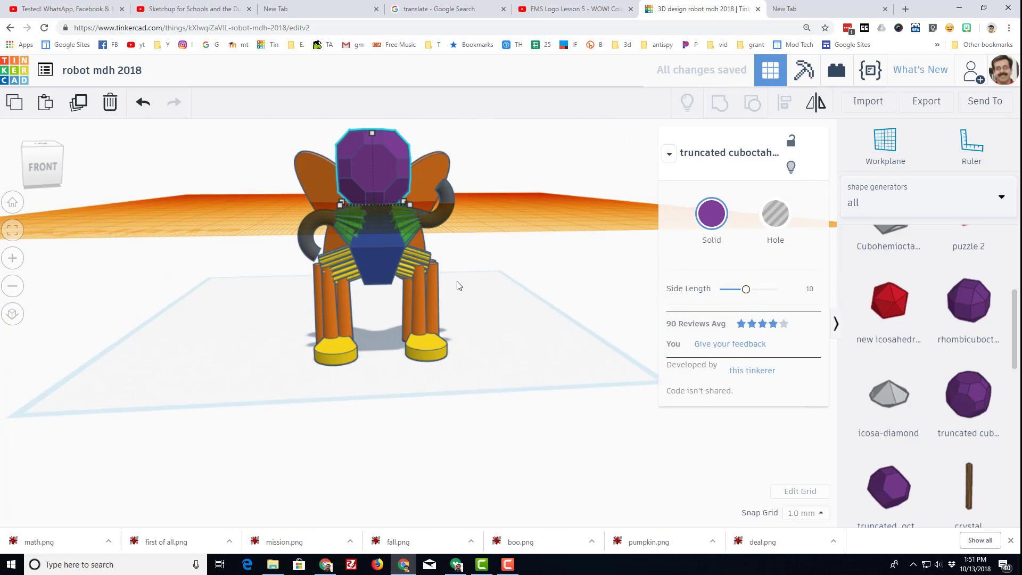
pyautogui.click(564, 289)
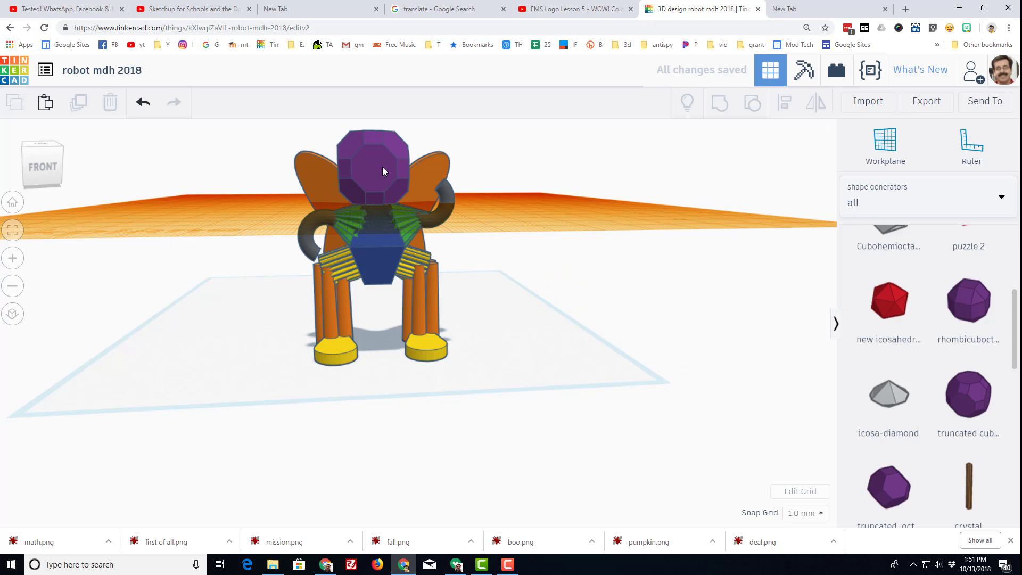
# - Set a workplane on the front face of the purple head and place a high star from the fourth page of shape generators on it
pyautogui.scroll(4, 893, 299)
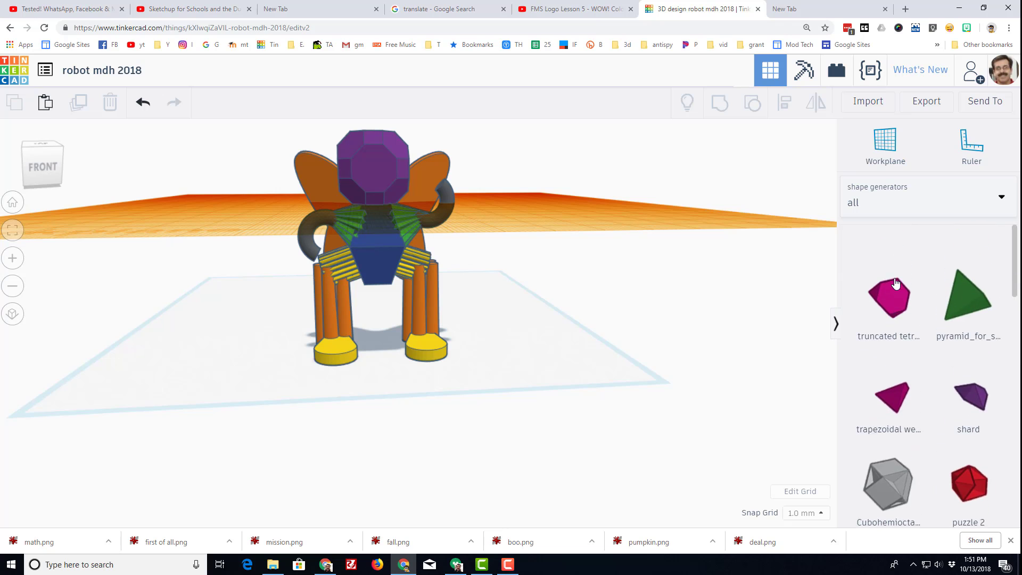
pyautogui.scroll(-10, 890, 427)
pyautogui.scroll(-3, 890, 427)
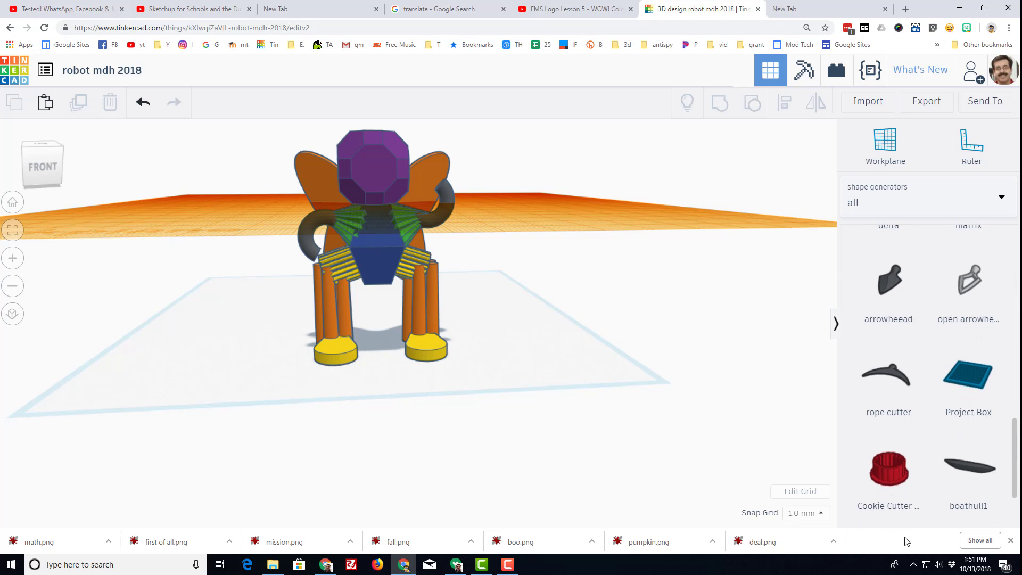
pyautogui.scroll(-2, 922, 500)
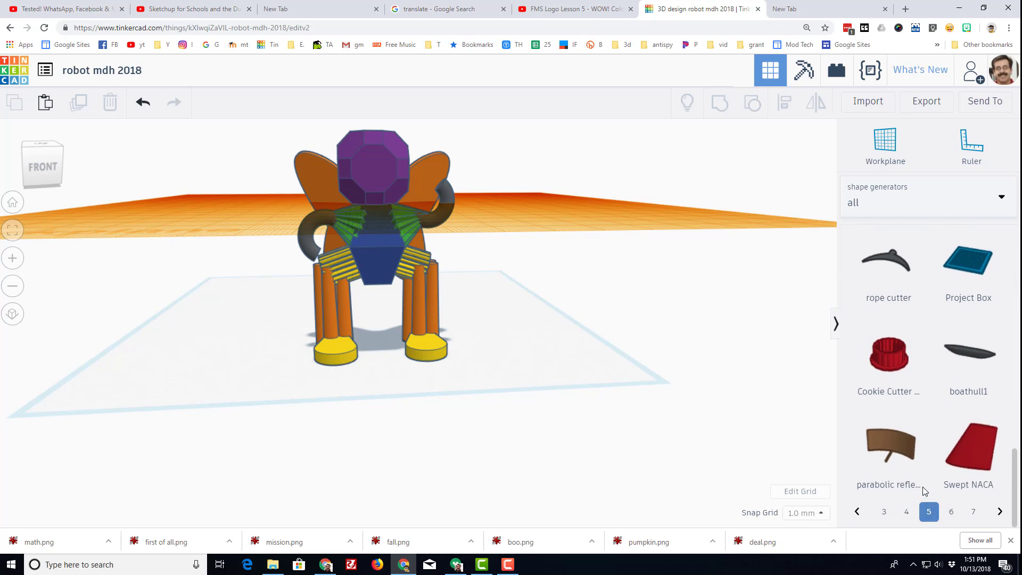
pyautogui.click(907, 514)
pyautogui.scroll(10, 953, 320)
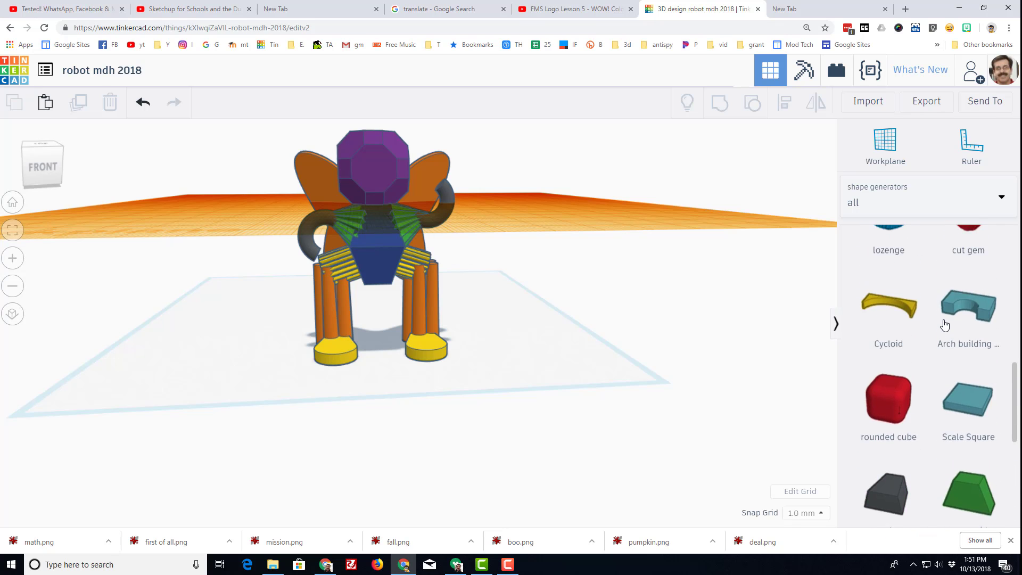
pyautogui.scroll(-1, 959, 381)
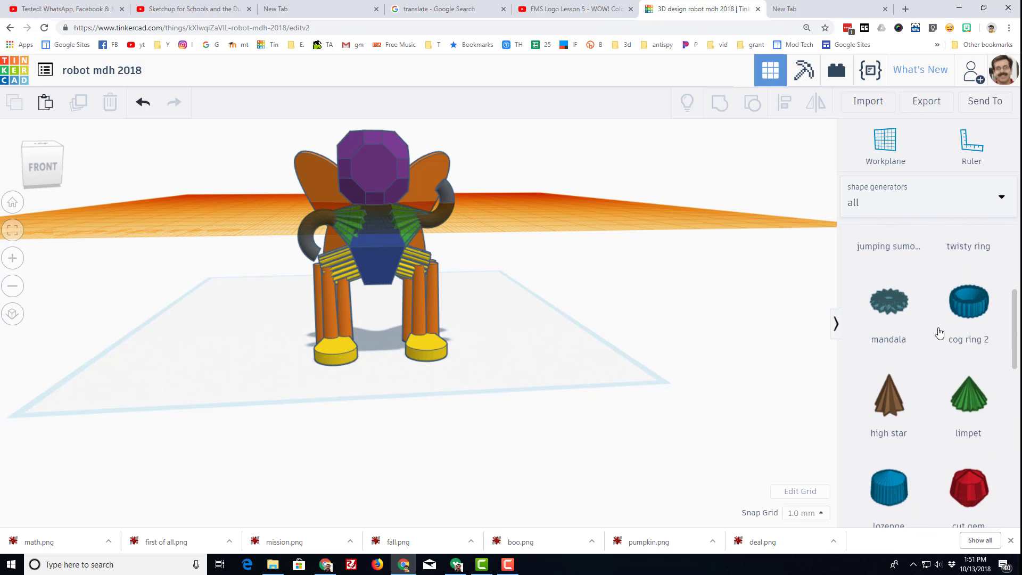
pyautogui.scroll(4, 942, 325)
pyautogui.scroll(-3, 912, 313)
pyautogui.scroll(-4, 905, 327)
pyautogui.scroll(2, 905, 328)
pyautogui.scroll(-2, 905, 327)
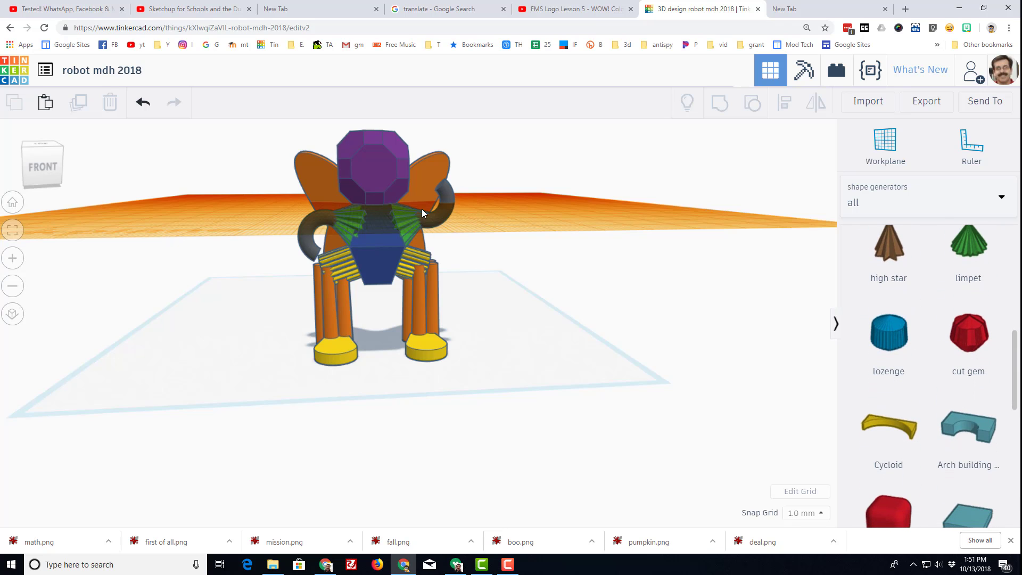
pyautogui.press('w')
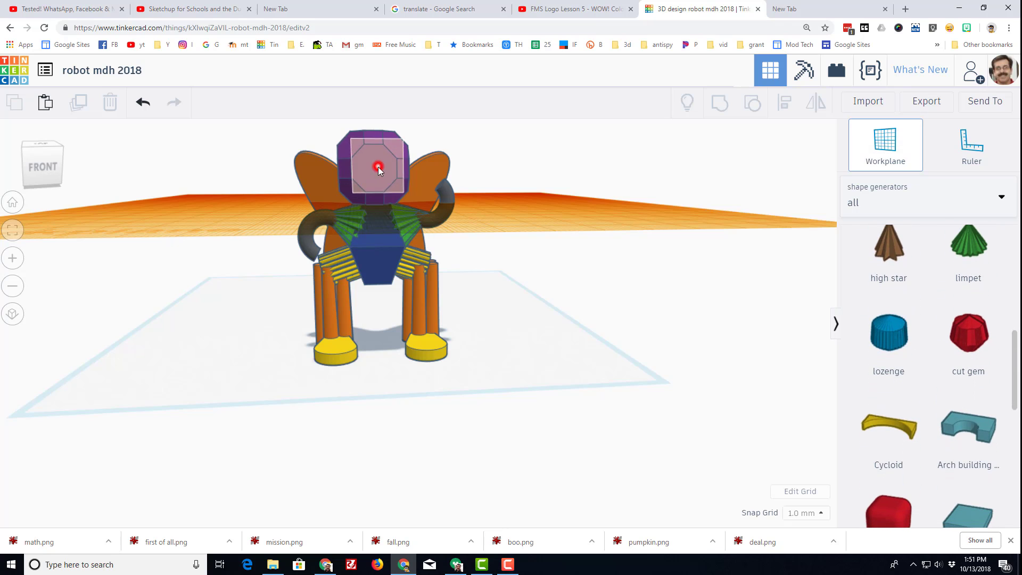
pyautogui.click(385, 174)
pyautogui.moveTo(892, 255); pyautogui.dragTo(374, 171)
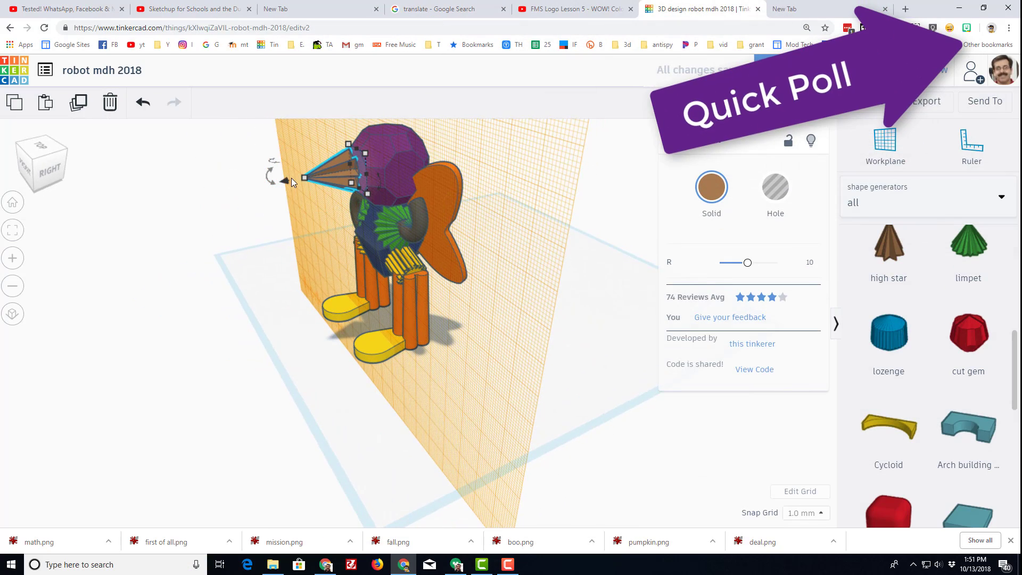
# - Push the high star back into the head so that only its tip sticks out as a nose
pyautogui.moveTo(286, 180); pyautogui.dragTo(312, 187)
pyautogui.moveTo(312, 187); pyautogui.dragTo(473, 215, button='right')
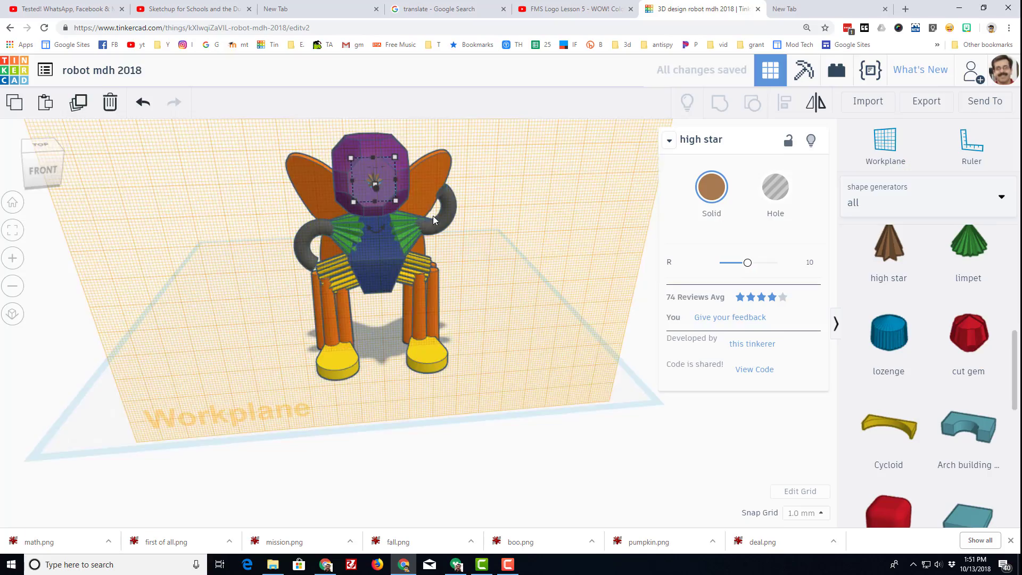
pyautogui.moveTo(365, 231); pyautogui.dragTo(373, 212, button='right')
# - Set a workplane on an angled front facet of the head and place a Parabolic Cone on it
pyautogui.press('w')
pyautogui.click(334, 184)
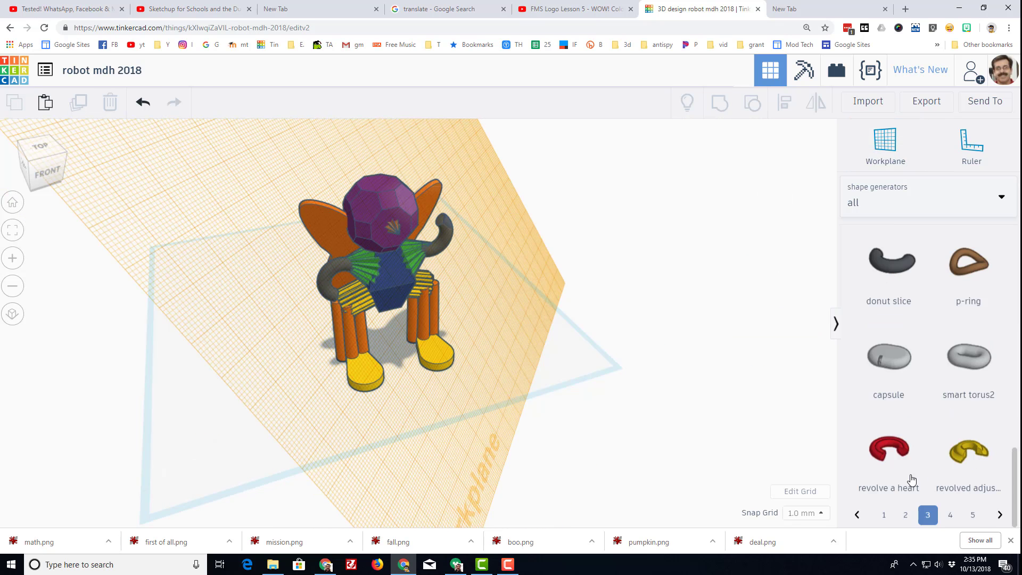
pyautogui.scroll(5, 961, 377)
pyautogui.scroll(2, 962, 377)
pyautogui.moveTo(968, 385); pyautogui.dragTo(420, 206)
# - Set the Parabolic Cone's base to 5 by 5 mm
pyautogui.moveTo(615, 265); pyautogui.dragTo(475, 263, button='right')
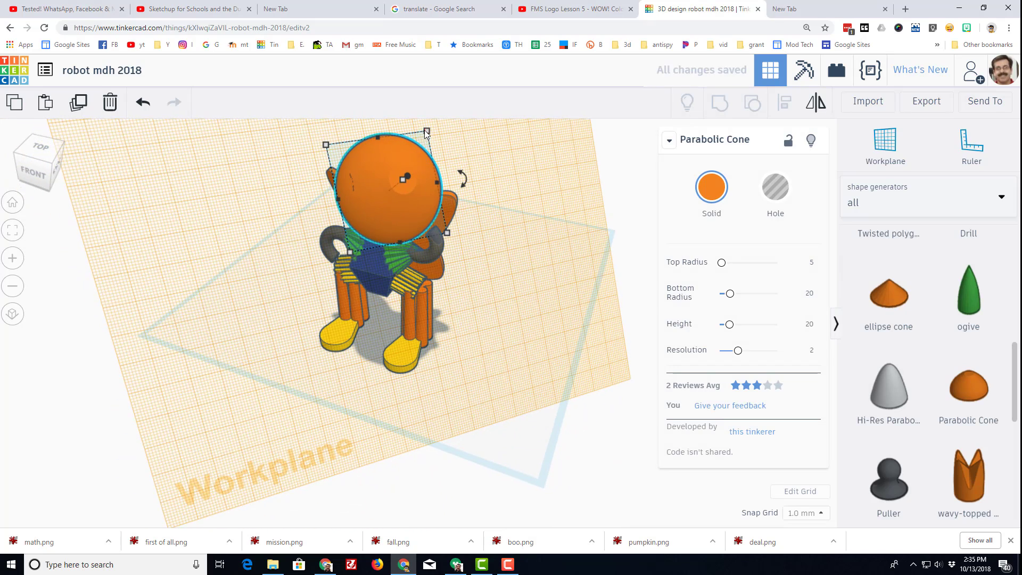
pyautogui.moveTo(427, 131); pyautogui.dragTo(449, 209)
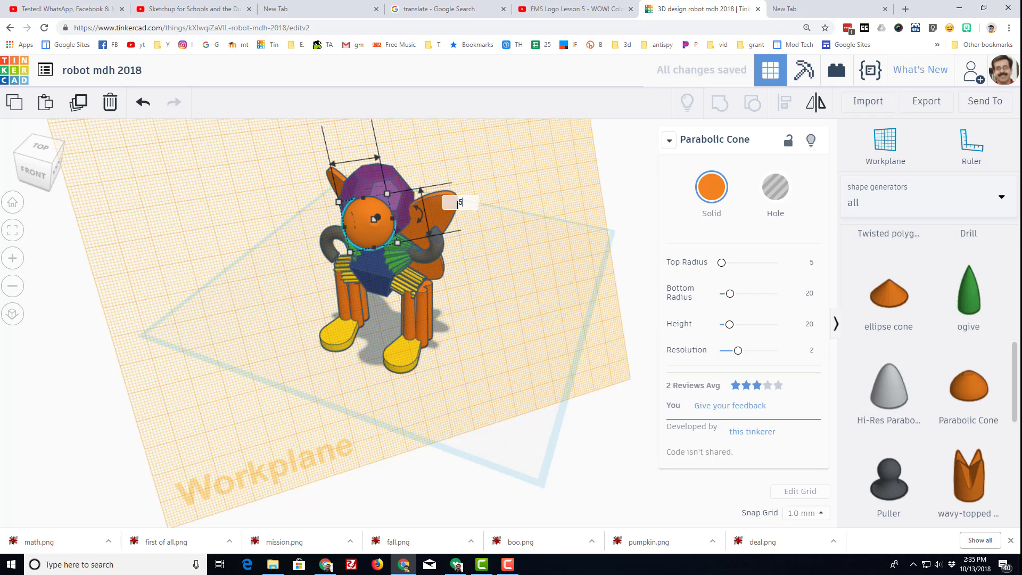
pyautogui.press('Return')
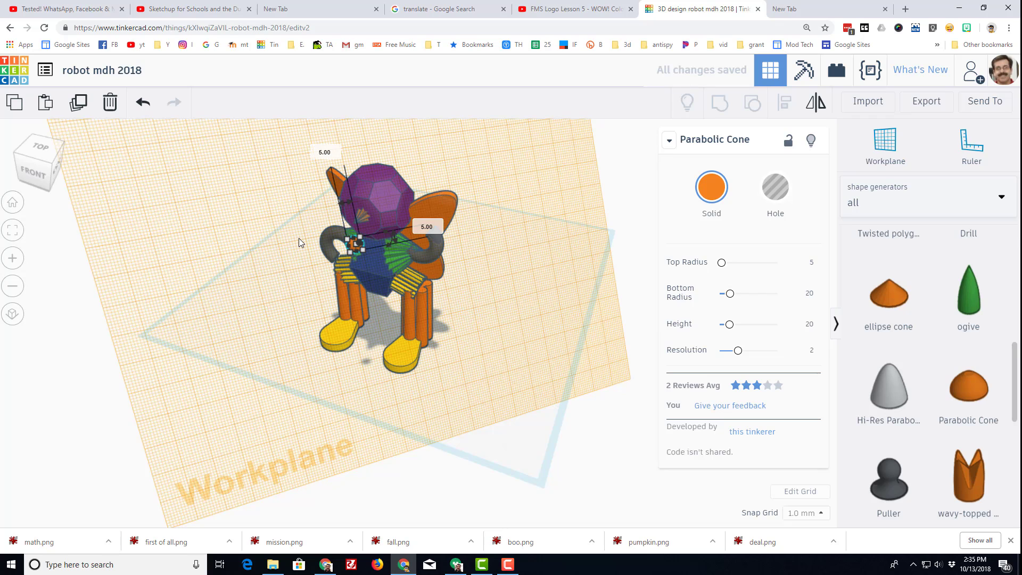
# - Move the small Parabolic Cone onto the upper part of the head's angled facet as an eye and color it black
pyautogui.press('Right')
pyautogui.press('Right')
pyautogui.press('Right')
pyautogui.press('Right')
pyautogui.hotkey('shift', 'Up')
pyautogui.hotkey('ctrl', 'v')
pyautogui.press('Right')
pyautogui.press('Right')
pyautogui.press('Right')
pyautogui.press('Right')
pyautogui.press('Right')
pyautogui.press('Right')
pyautogui.press('Right')
pyautogui.press('Right')
pyautogui.hotkey('ctrl', 'Up')
pyautogui.hotkey('ctrl', 'Up')
pyautogui.hotkey('ctrl', 'Up')
pyautogui.click(712, 187)
pyautogui.click(958, 334)
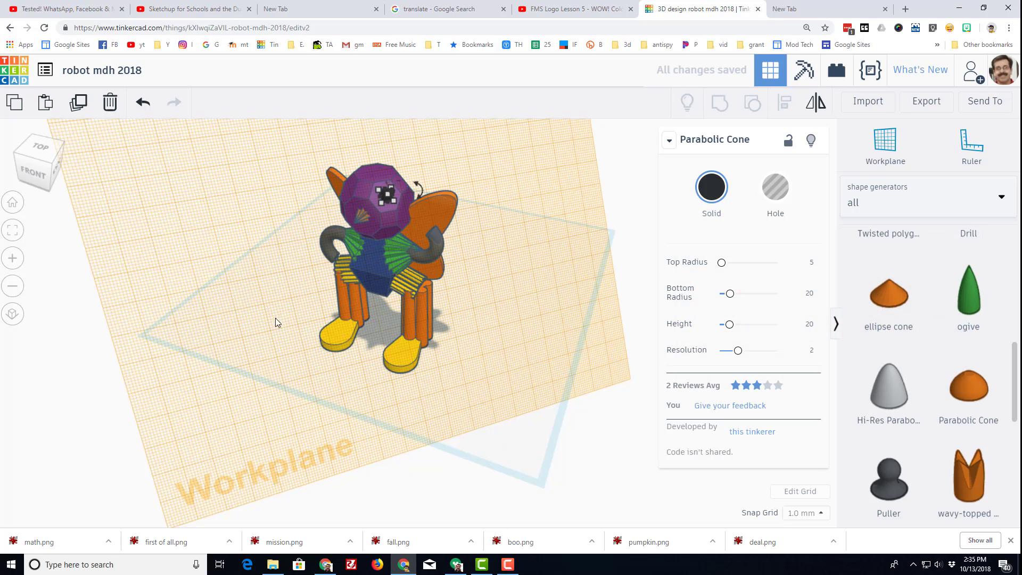
# - Set a workplane on the angled facet at the other side of the head and place a second Parabolic Cone on it
pyautogui.moveTo(278, 320); pyautogui.dragTo(453, 318, button='right')
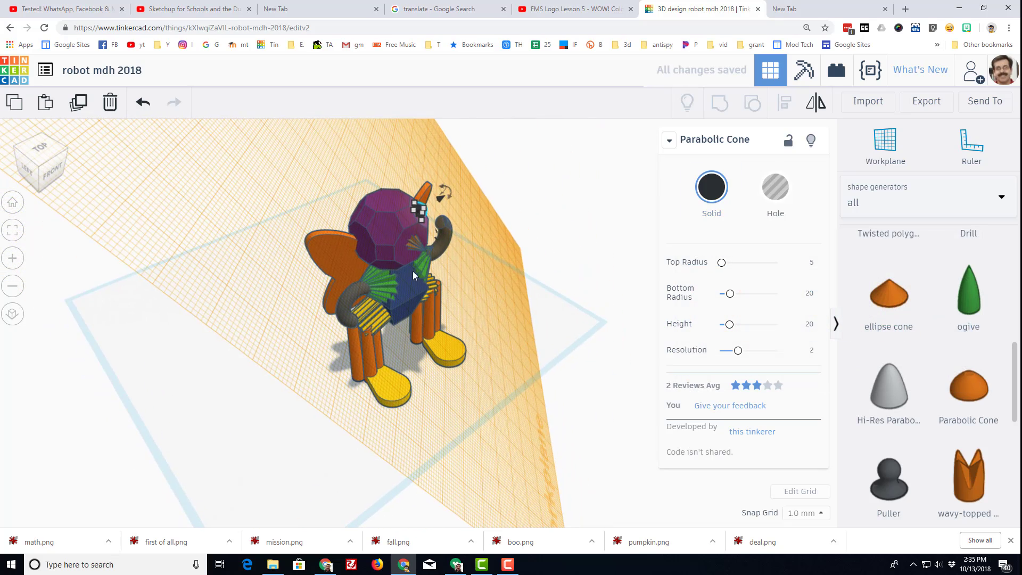
pyautogui.press('w')
pyautogui.click(382, 227)
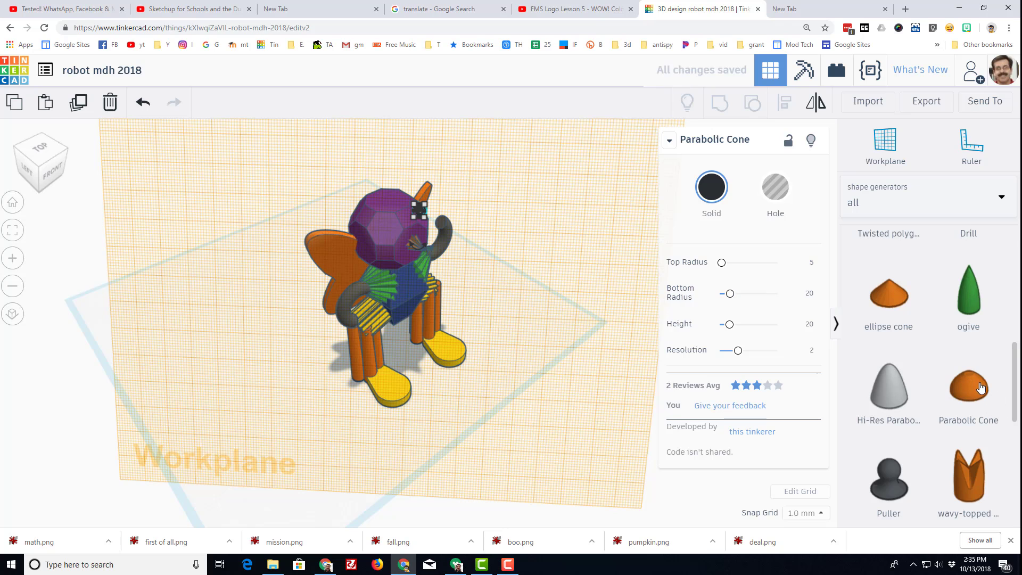
pyautogui.moveTo(981, 388); pyautogui.dragTo(386, 244)
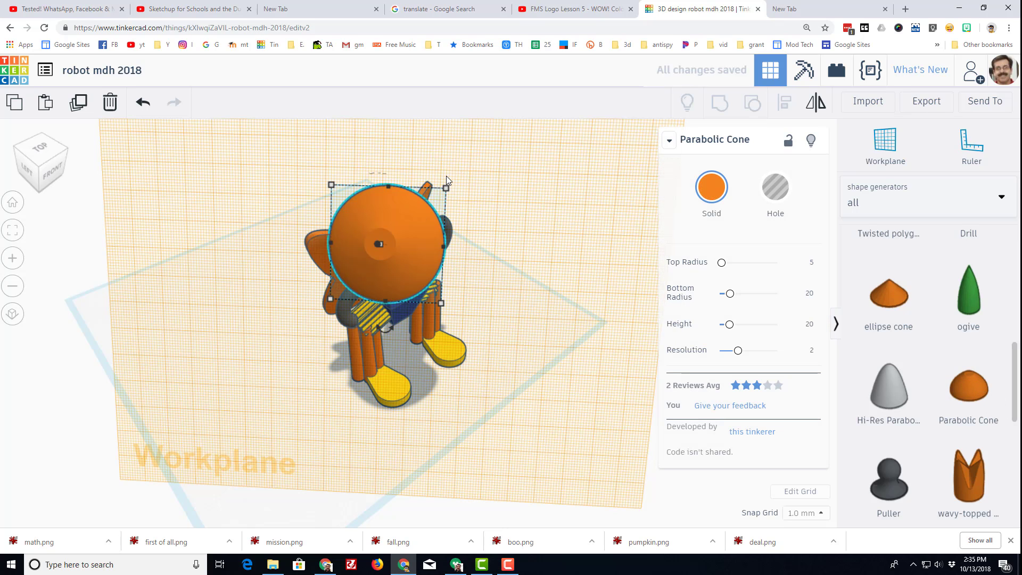
# - Resize the second Parabolic Cone to a 5 by 5 mm base
pyautogui.moveTo(447, 189); pyautogui.dragTo(404, 246)
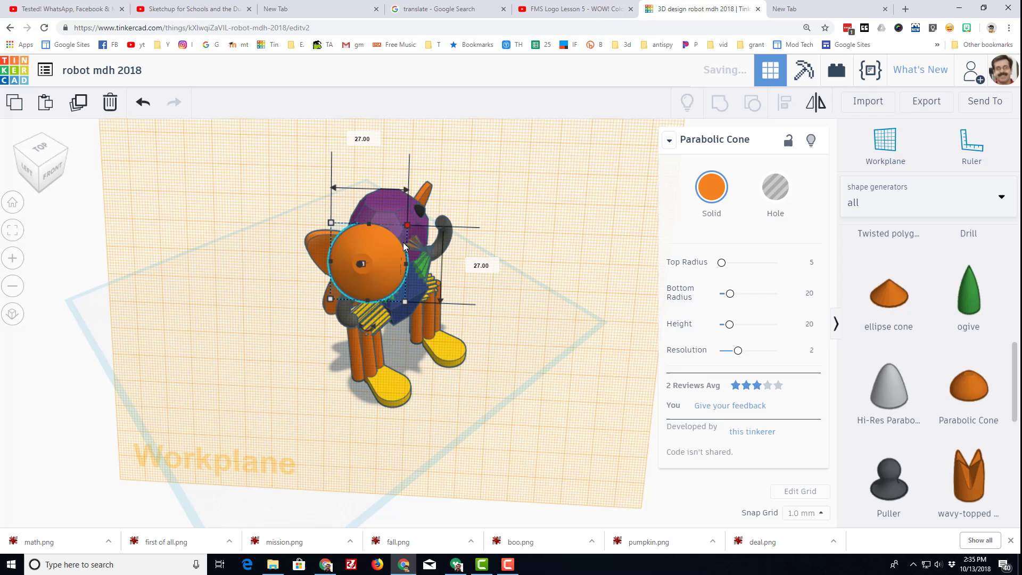
pyautogui.click(477, 270)
pyautogui.write('5')
pyautogui.press('Return')
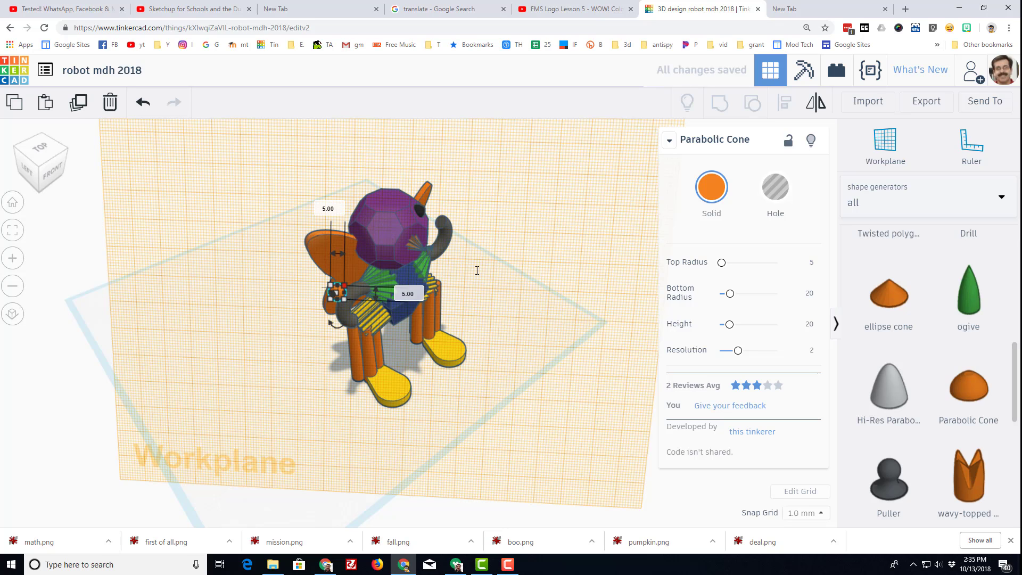
# - Move the second small Parabolic Cone onto the head's other angled facet, raised off the workplane as the matching eye, and color it black
pyautogui.press('Right')
pyautogui.press('Right')
pyautogui.press('Right')
pyautogui.press('Right')
pyautogui.press('Right')
pyautogui.press('Right')
pyautogui.press('Right')
pyautogui.press('Right')
pyautogui.press('Right')
pyautogui.press('Right')
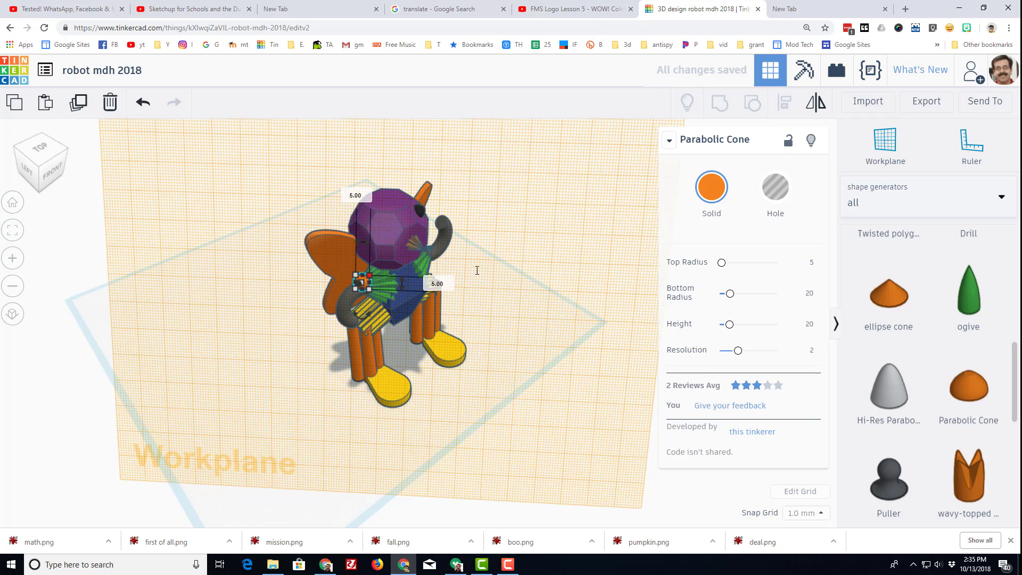
pyautogui.press('Right')
pyautogui.press('Right')
pyautogui.hotkey('ctrl', 'Up')
pyautogui.hotkey('ctrl', 'Up')
pyautogui.hotkey('ctrl', 'Up')
pyautogui.hotkey('ctrl', 'Up')
pyautogui.hotkey('ctrl', 'Up')
pyautogui.hotkey('ctrl', 'Up')
pyautogui.hotkey('ctrl', 'Up')
pyautogui.hotkey('ctrl', 'Up')
pyautogui.press('Up')
pyautogui.press('Up')
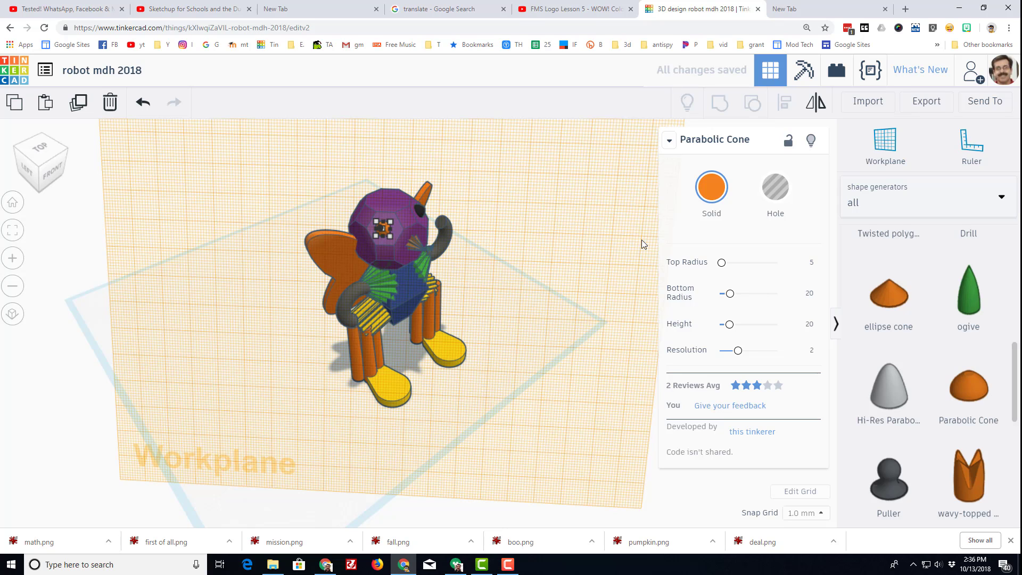
pyautogui.click(711, 188)
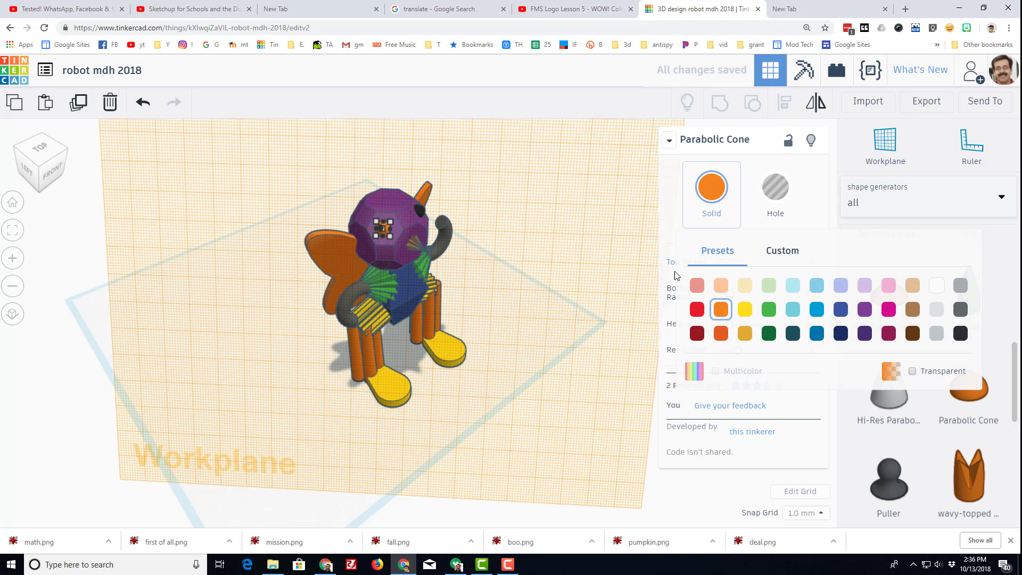
pyautogui.click(963, 334)
# - Examine the finished robot from the front and sides, checking the eyes, nose, wings and limbs
pyautogui.moveTo(503, 245); pyautogui.dragTo(344, 269, button='right')
pyautogui.moveTo(446, 372); pyautogui.dragTo(470, 369, button='right')
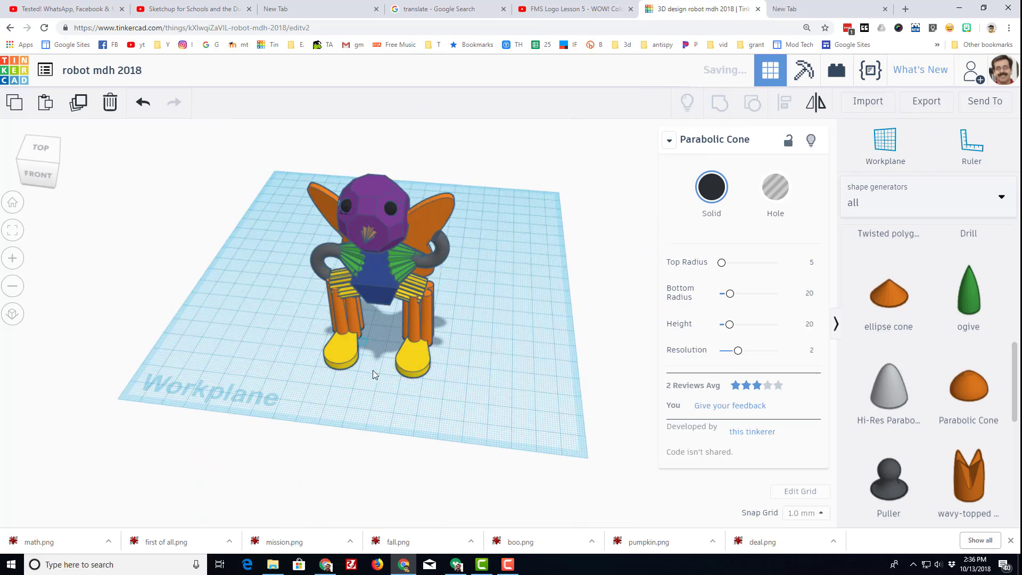
pyautogui.moveTo(375, 370); pyautogui.dragTo(528, 317, button='right')
pyautogui.moveTo(335, 353); pyautogui.dragTo(496, 276, button='right')
pyautogui.moveTo(316, 195); pyautogui.dragTo(280, 222, button='right')
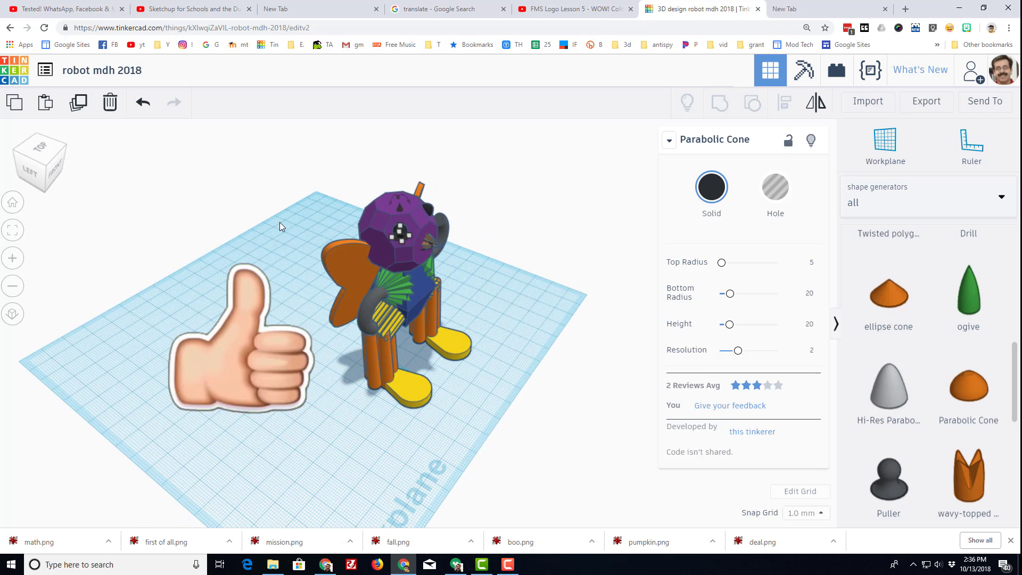
pyautogui.moveTo(409, 224)
pyautogui.mouseDown(button='right')
pyautogui.moveTo(546, 251)
pyautogui.moveTo(426, 258)
pyautogui.moveTo(417, 240)
pyautogui.mouseUp(button='right')
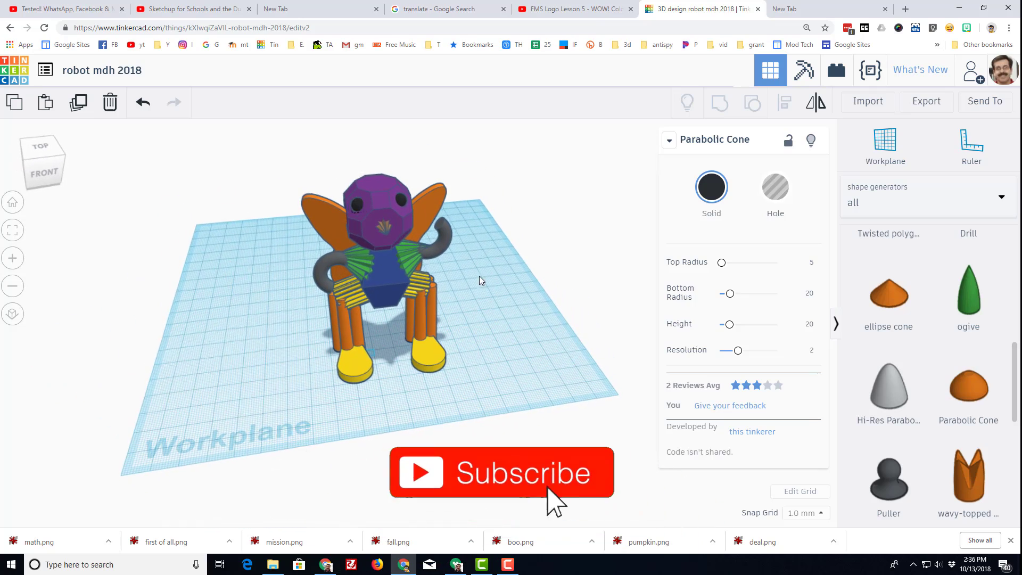
pyautogui.moveTo(476, 276); pyautogui.dragTo(369, 260, button='right')
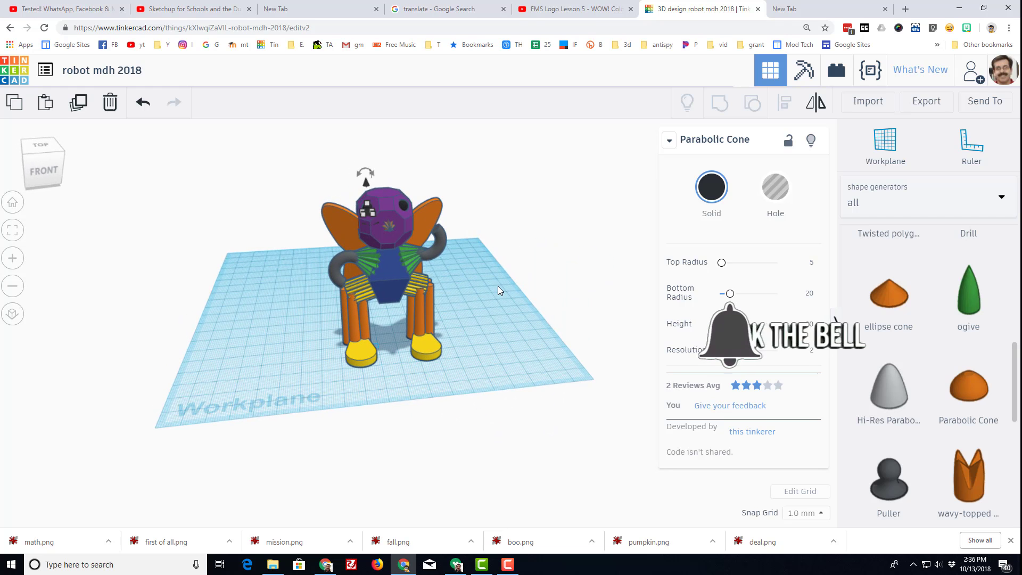